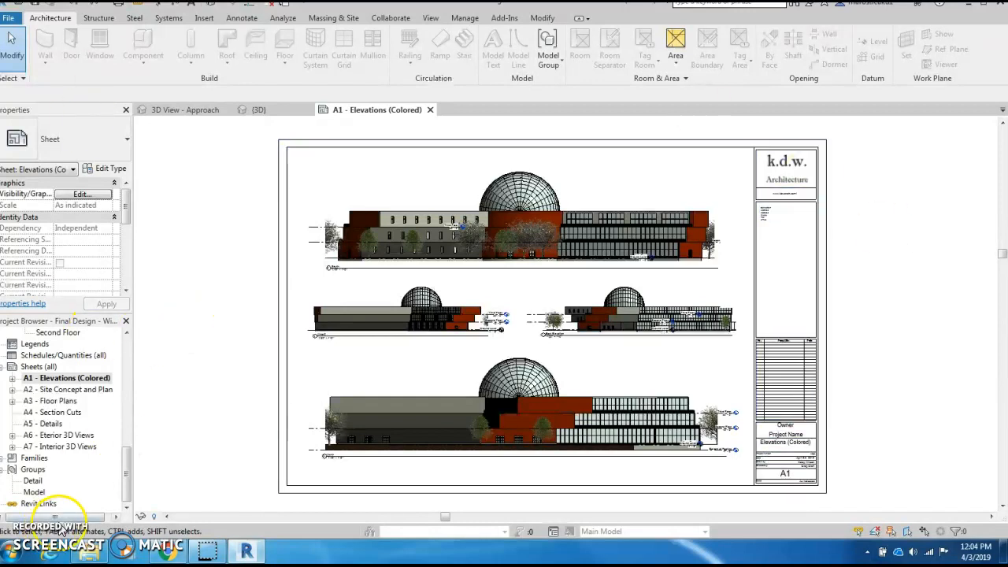
- Select the Sheets (all) category in the Project Browser
left_click(126, 476)
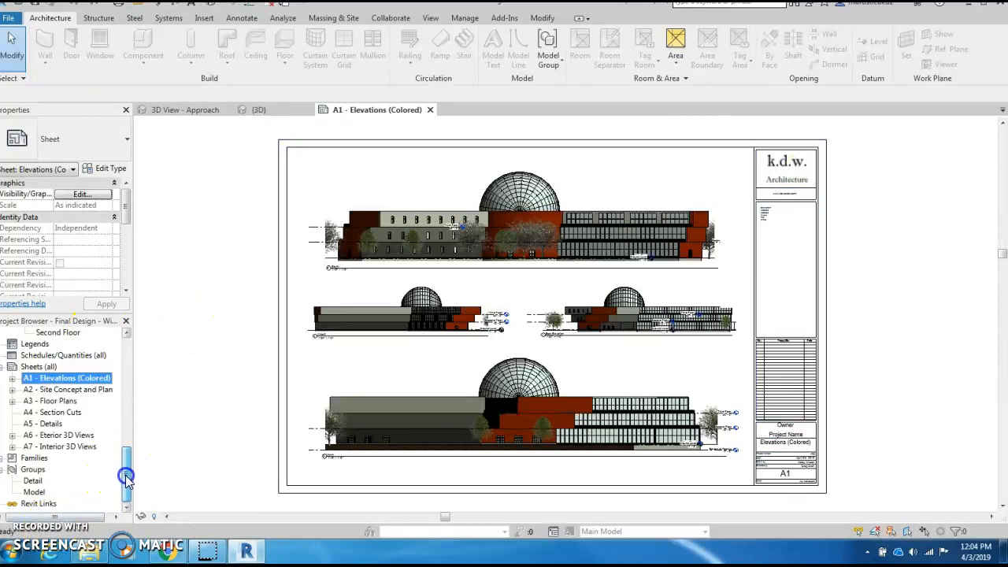
left_click(39, 367)
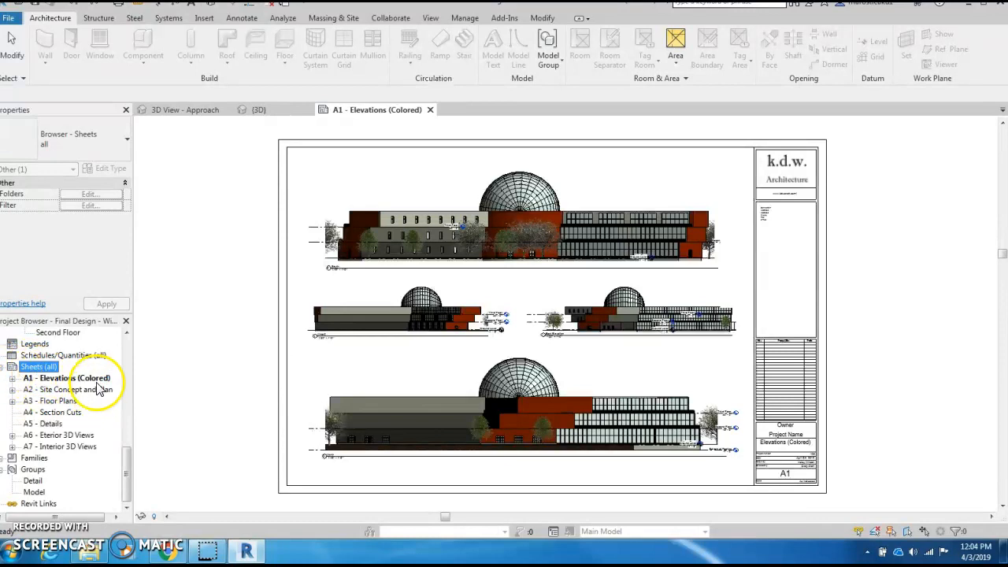
- Create new sheet A8 using the kdw title block instead of E1 30 x 42 Horizontal
right_click(37, 369)
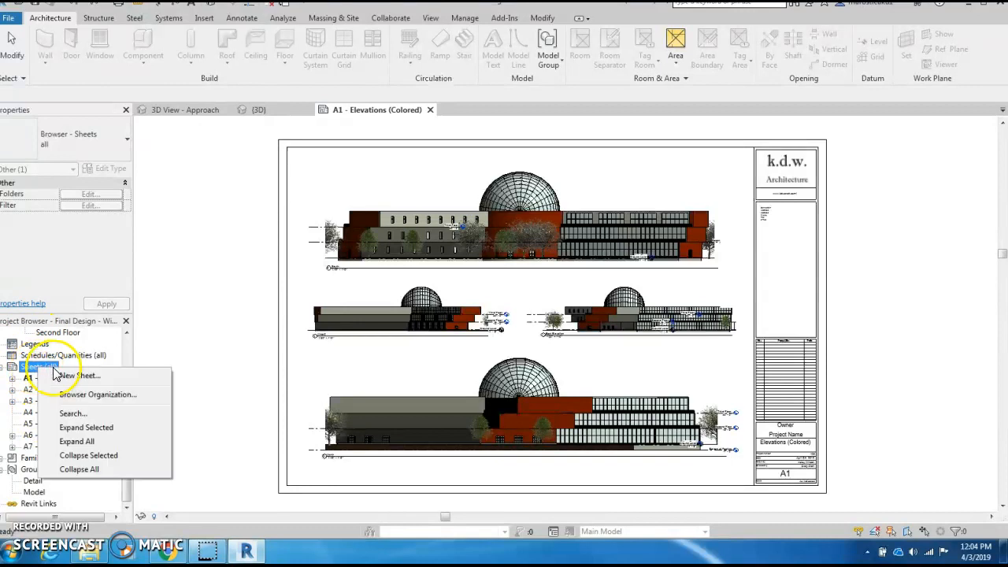
left_click(76, 376)
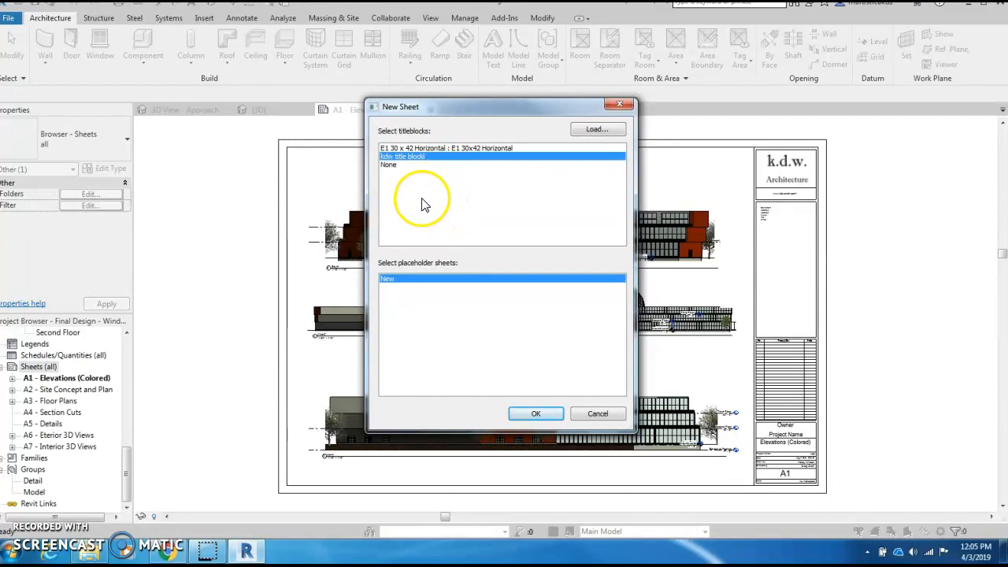
left_click(413, 148)
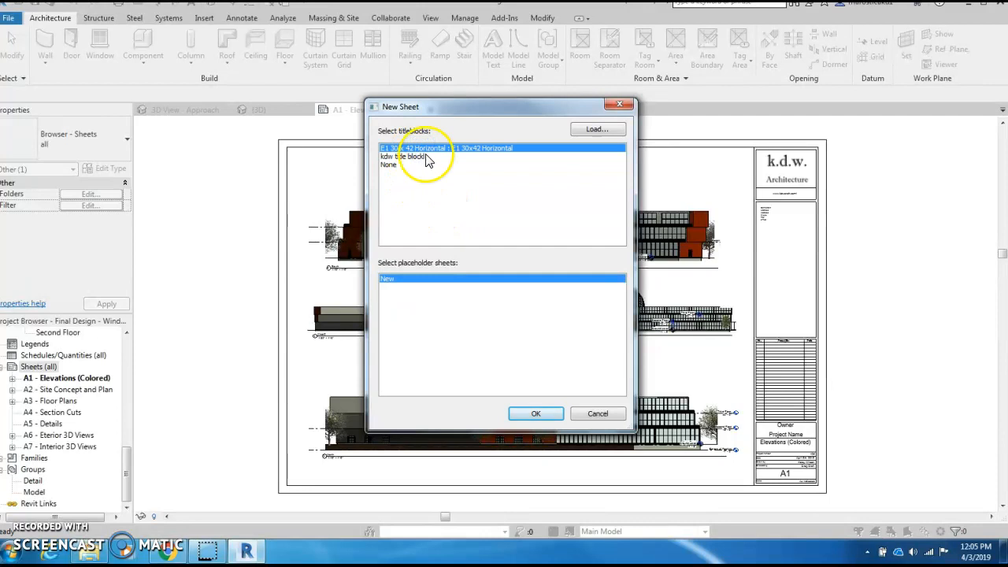
left_click(428, 158)
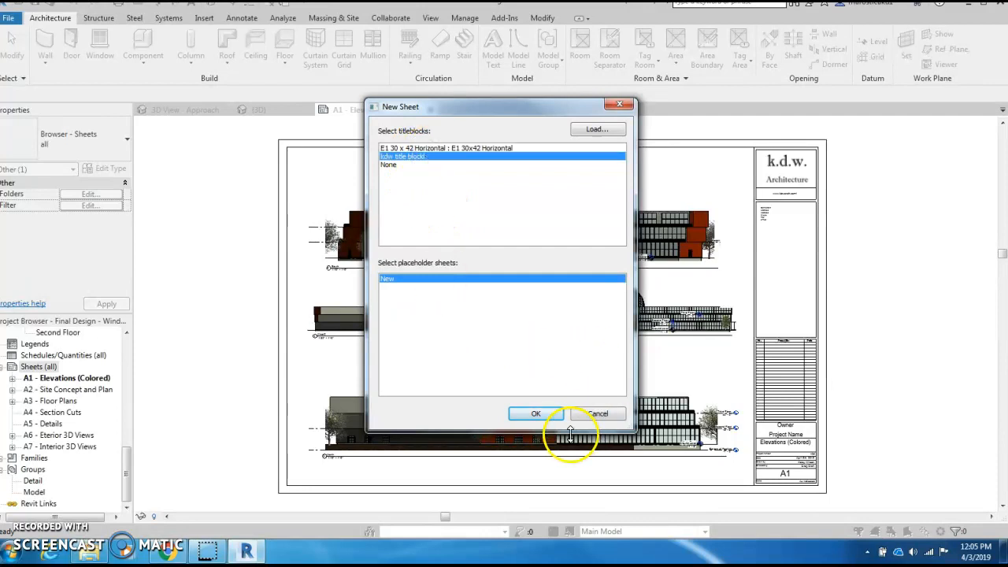
left_click(537, 415)
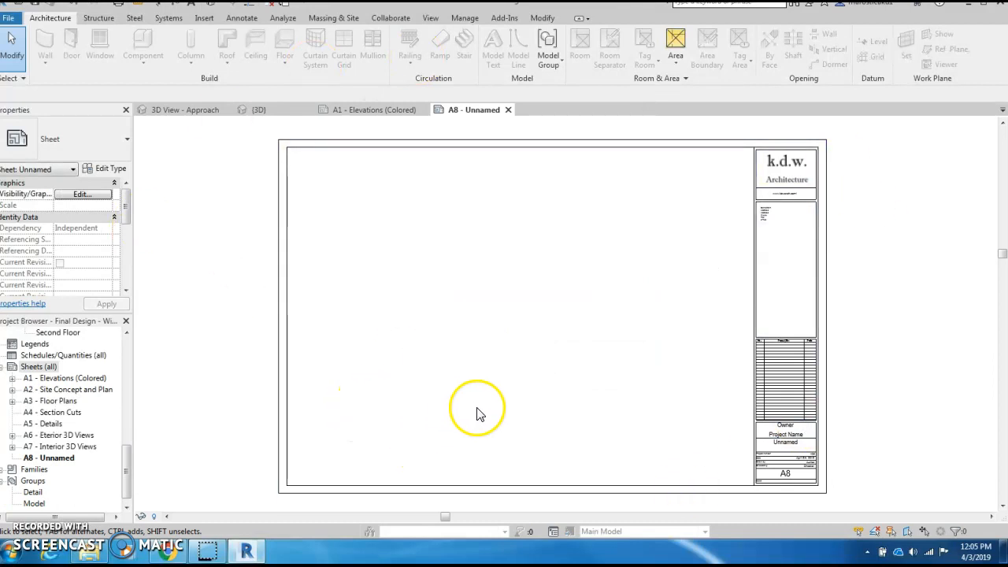
- Enter the owner's name in the title block's Owner label
middle_click_drag(647, 405, 558, 323)
scroll(684, 335, "up", 9)
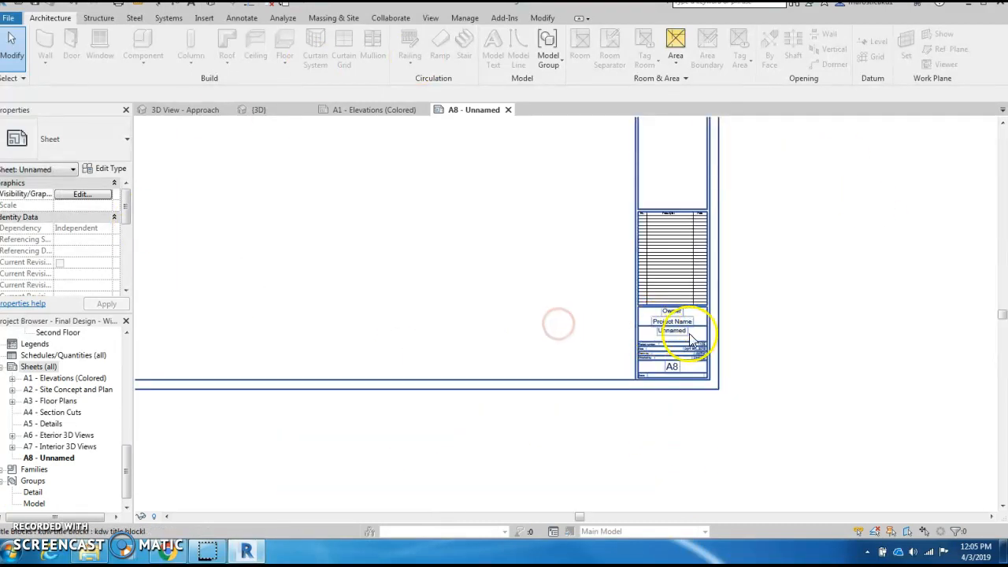
middle_click_drag(769, 368, 648, 315)
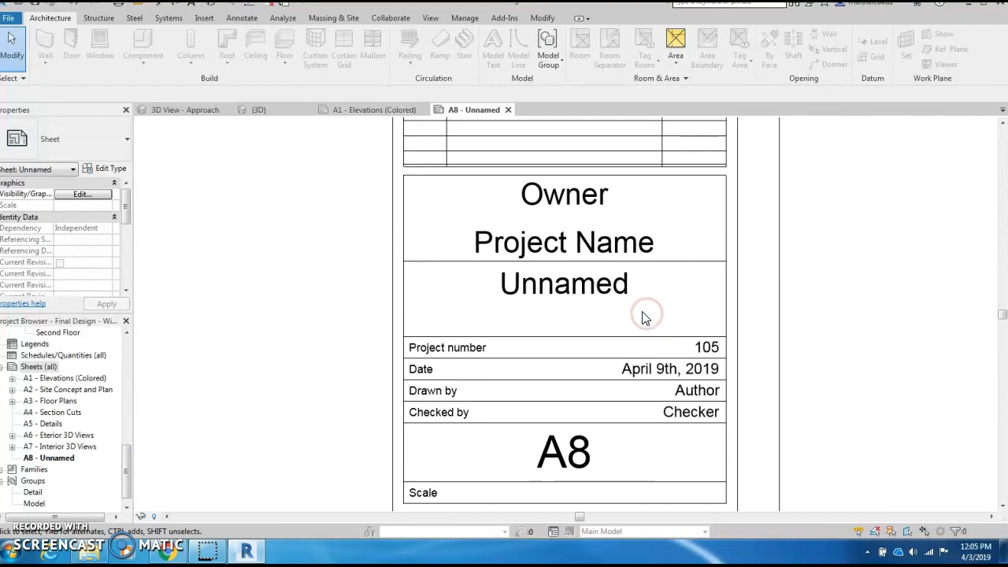
left_click(562, 190)
left_click(562, 190)
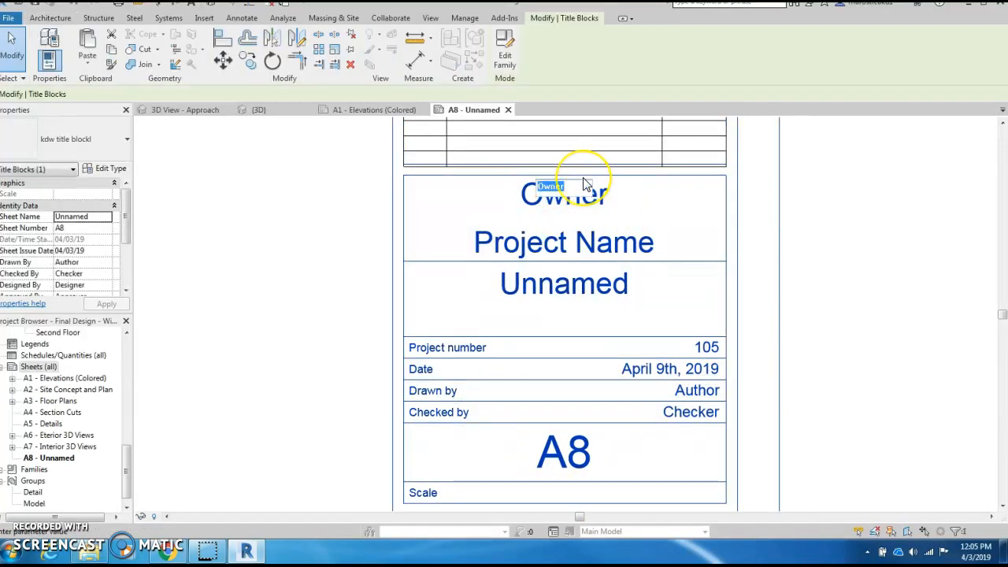
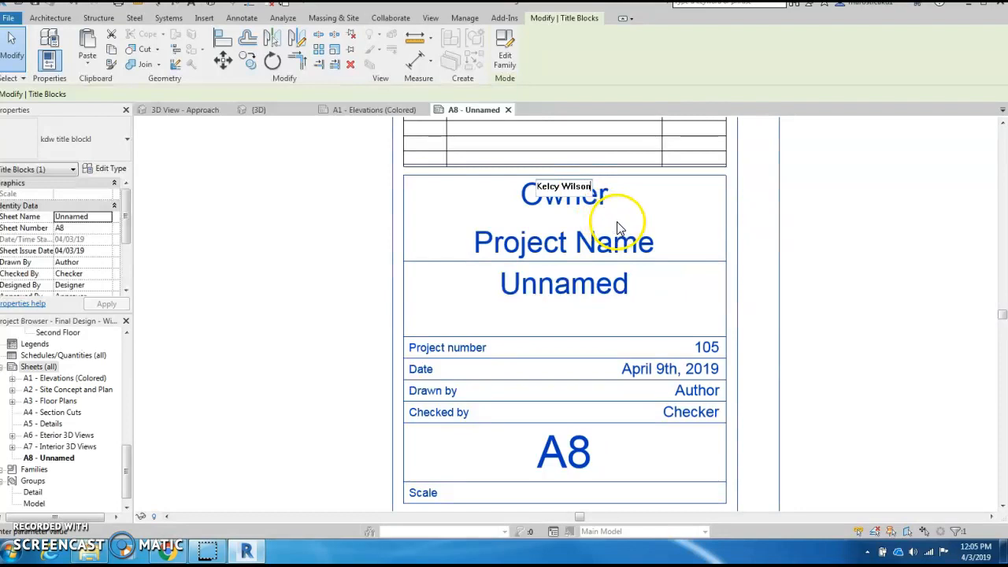
left_click(605, 232)
- Set the title block's Project Name to 'Science and Tech'
left_click(604, 251)
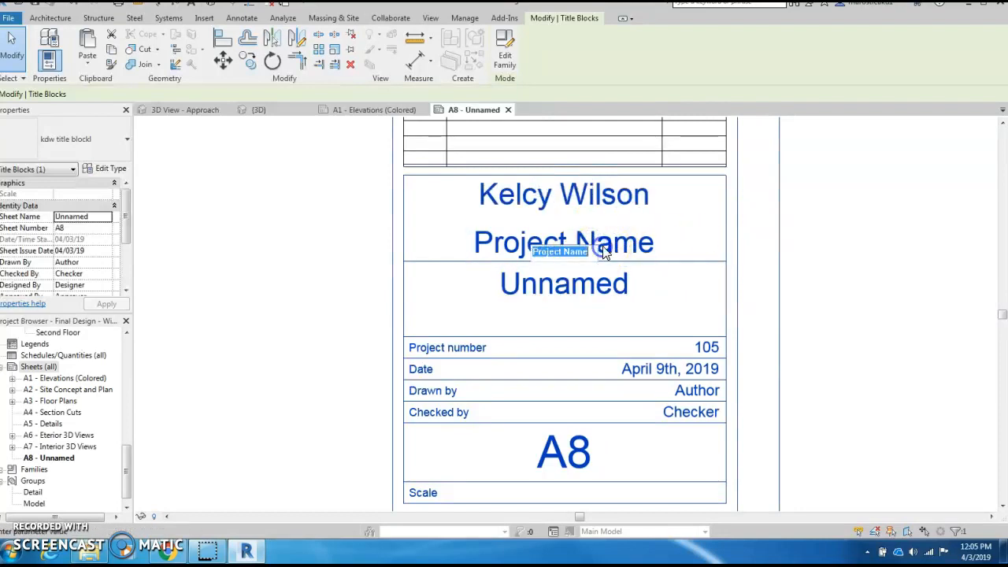
key("BackSpace")
type("Science a")
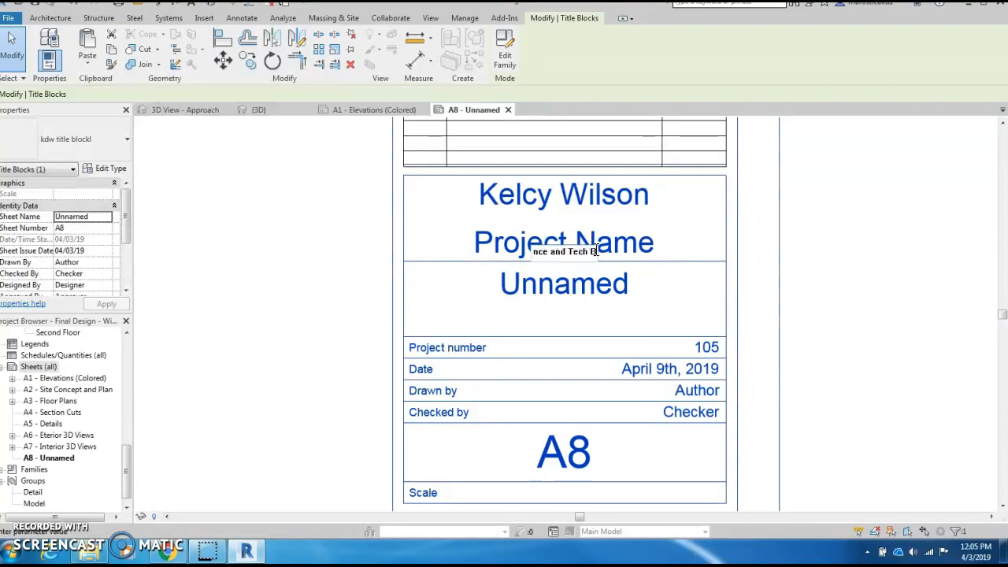
left_click(899, 323)
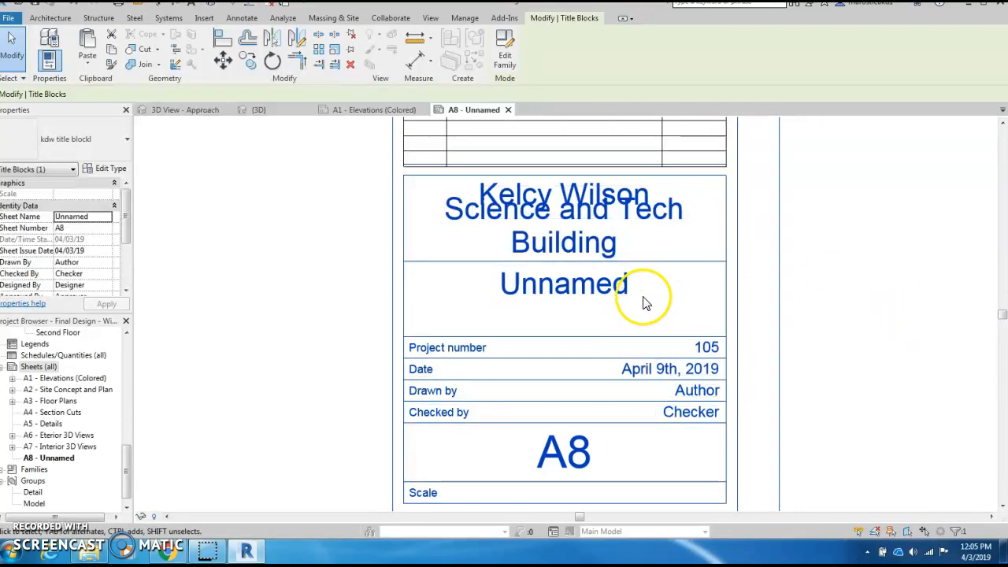
left_click(599, 240)
left_click(616, 253)
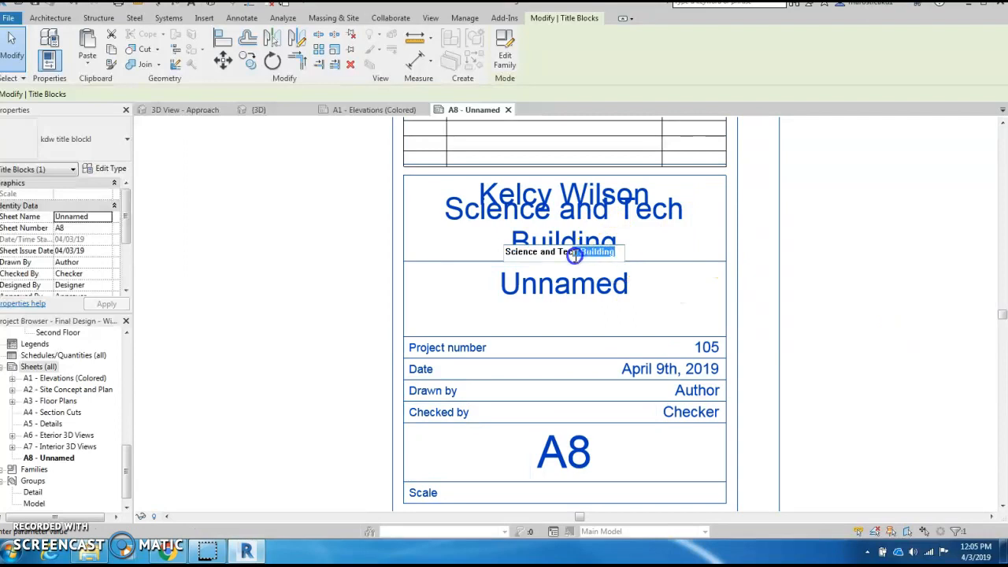
left_click(839, 321)
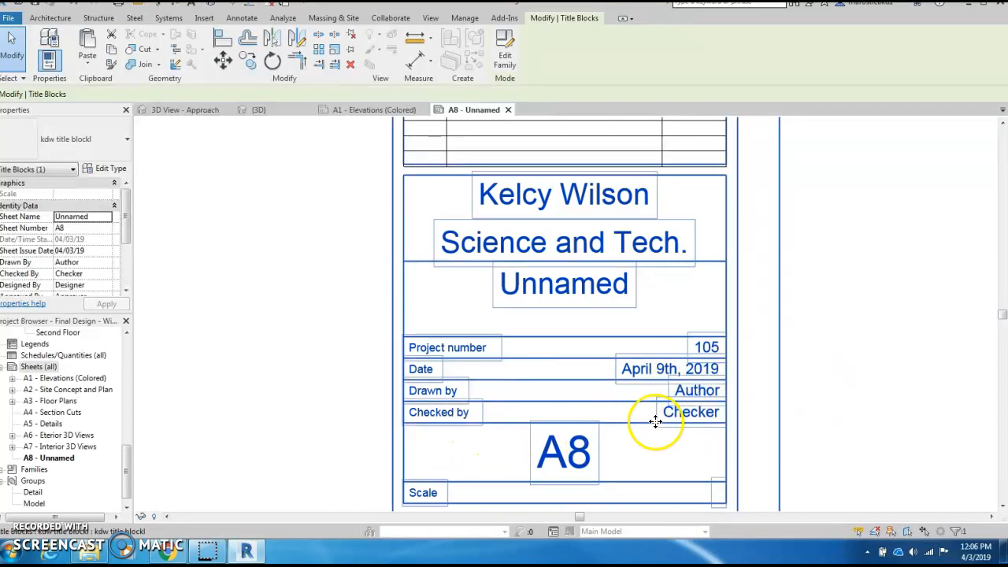
scroll(768, 426, "down", 3)
scroll(592, 382, "down", 3)
middle_click_drag(360, 371, 445, 399)
scroll(695, 446, "up", 2)
scroll(698, 438, "up", 5)
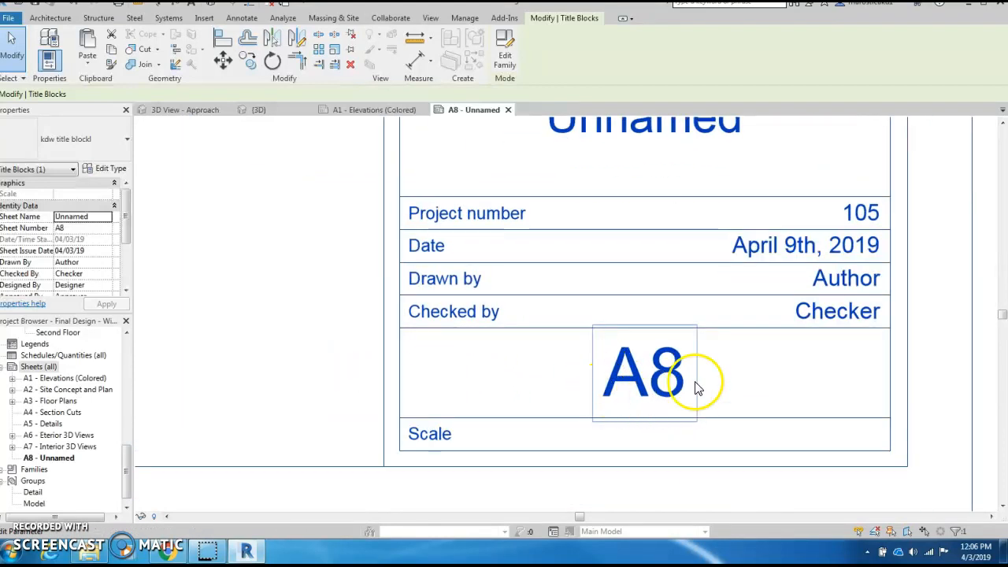
scroll(236, 379, "down", 2)
middle_click_drag(275, 378, 555, 394)
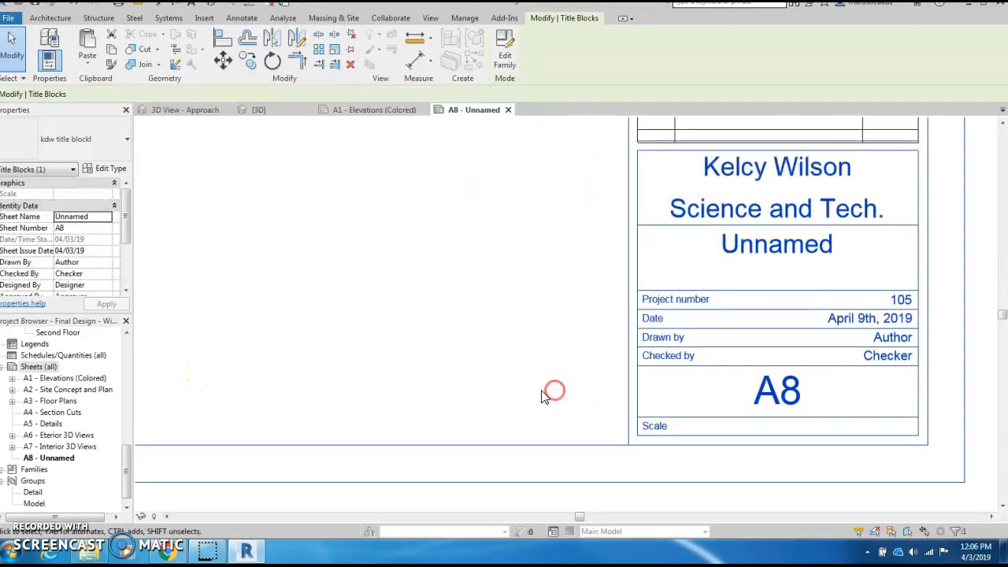
- Rename sheet A8 from Unnamed to 'Elevations'
right_click(52, 462)
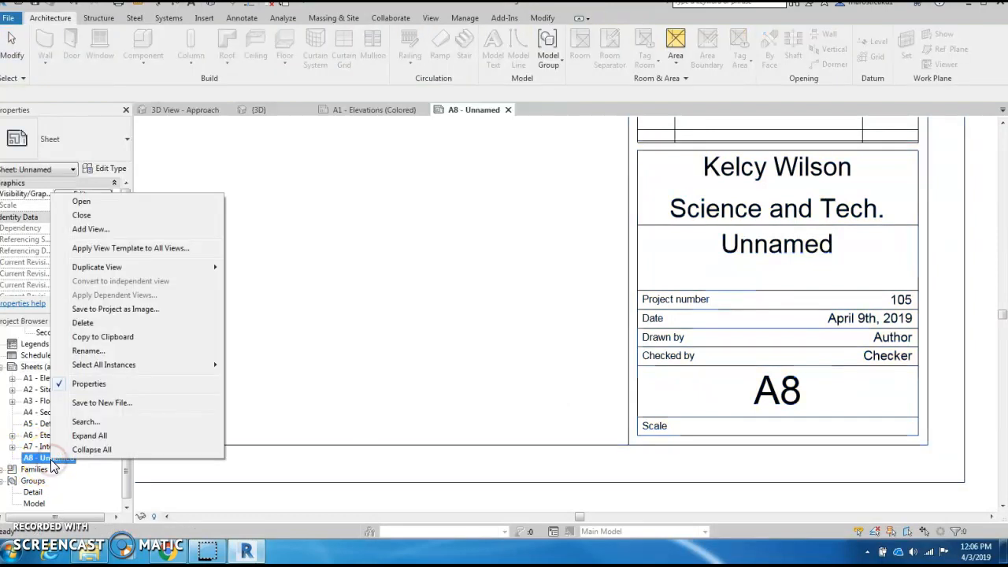
left_click(88, 350)
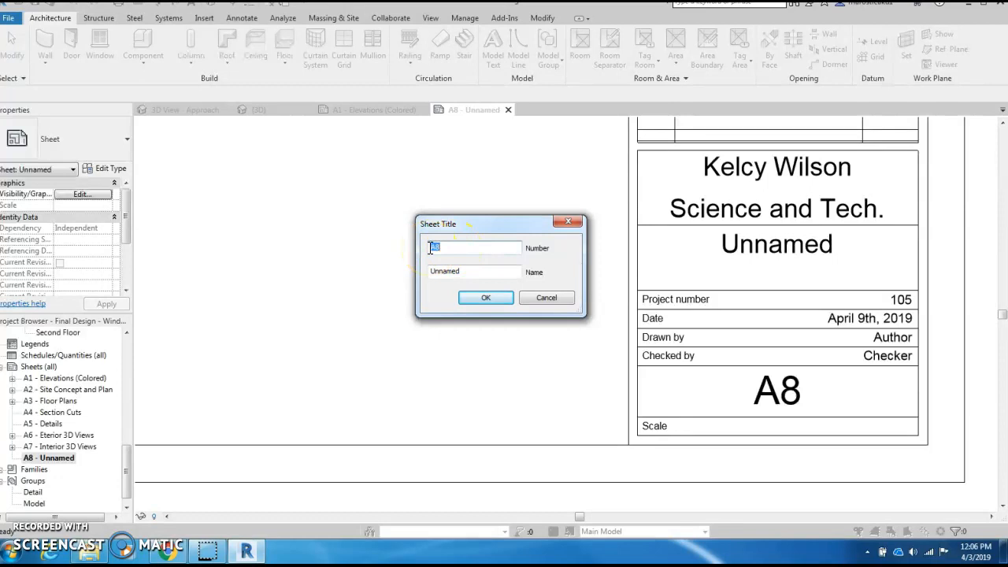
left_click(466, 271)
left_click_drag(467, 271, 413, 266)
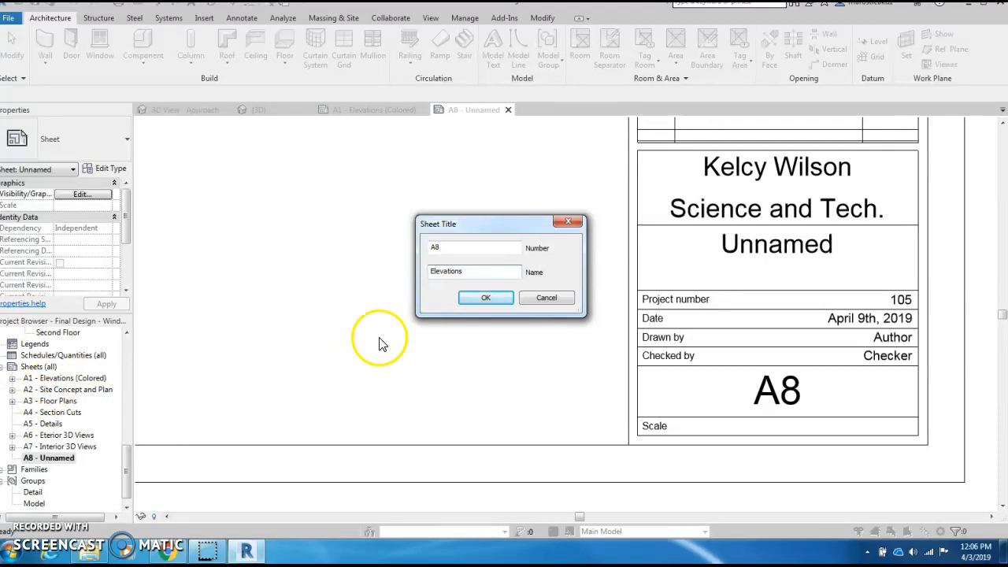
left_click(493, 302)
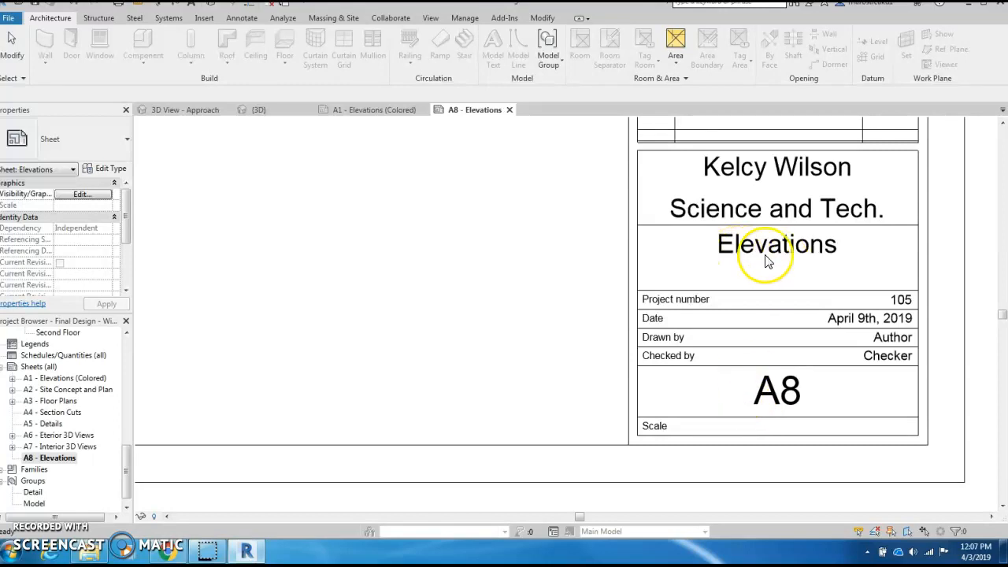
- Pan around the new sheet and scroll the Project Browser toward the elevation views
scroll(421, 326, "down", 6)
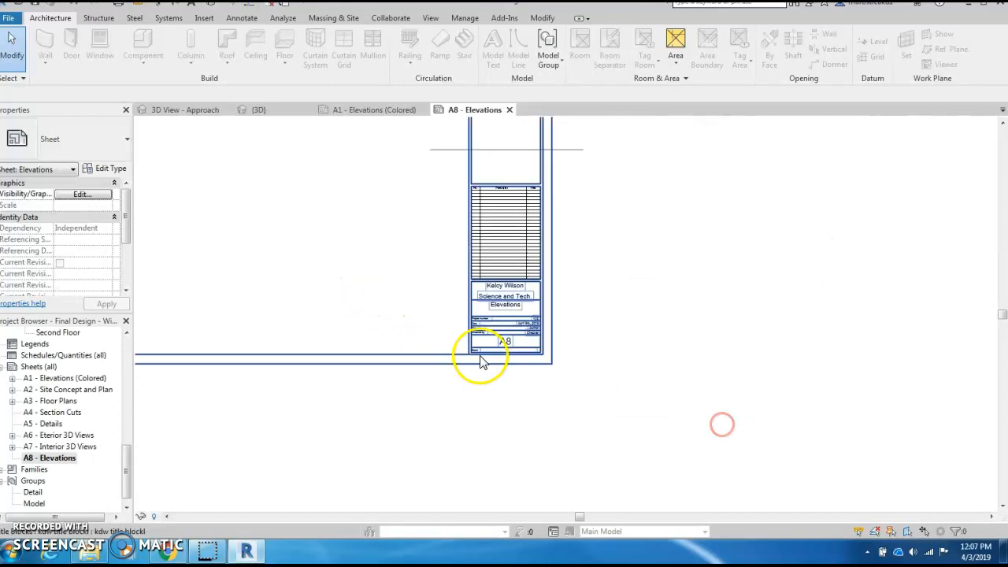
scroll(483, 362, "down", 5)
middle_click_drag(394, 331, 585, 389)
scroll(743, 420, "up", 3)
scroll(532, 417, "up", 2)
scroll(551, 411, "down", 2)
scroll(587, 422, "up", 1)
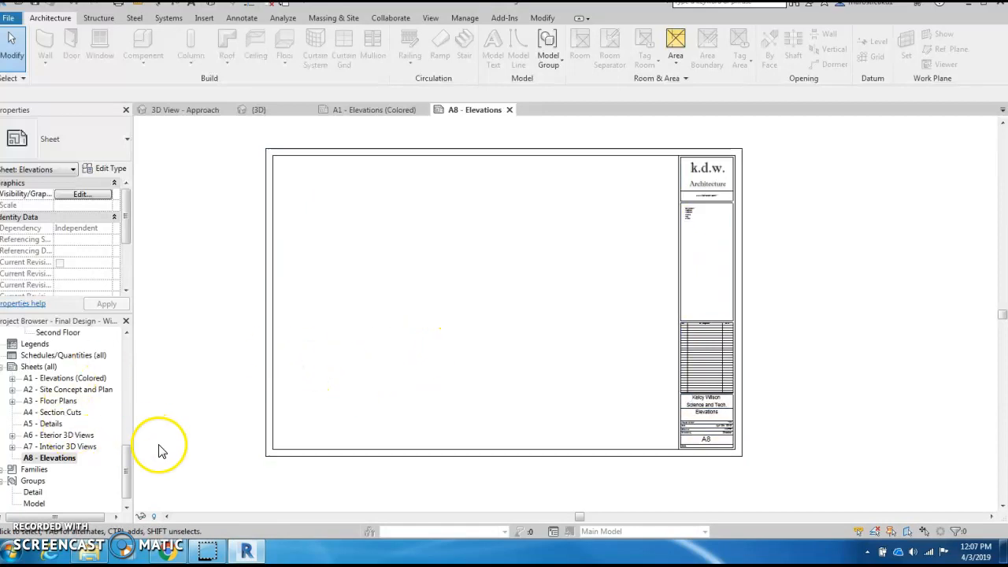
left_click_drag(128, 473, 134, 360)
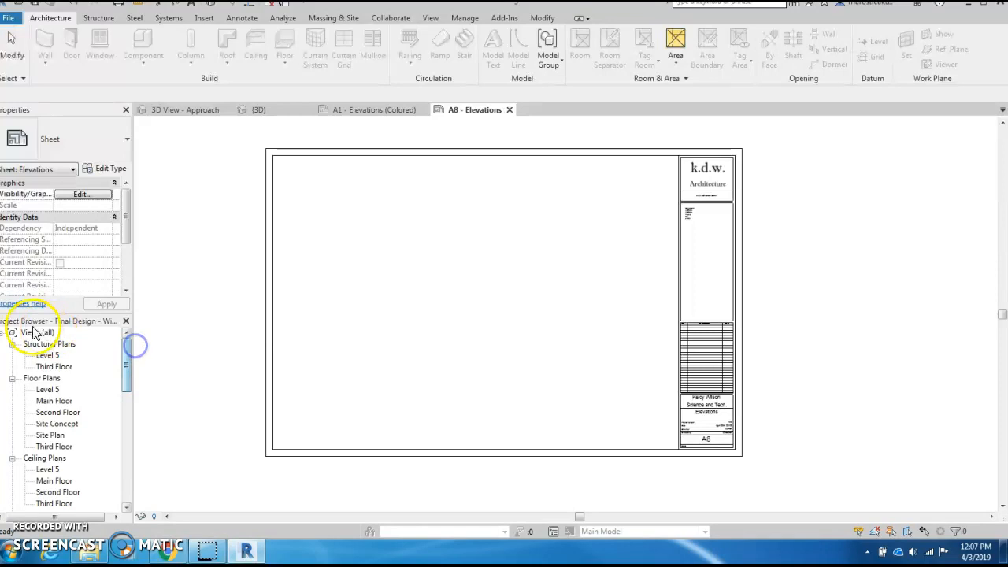
left_click_drag(128, 350, 132, 396)
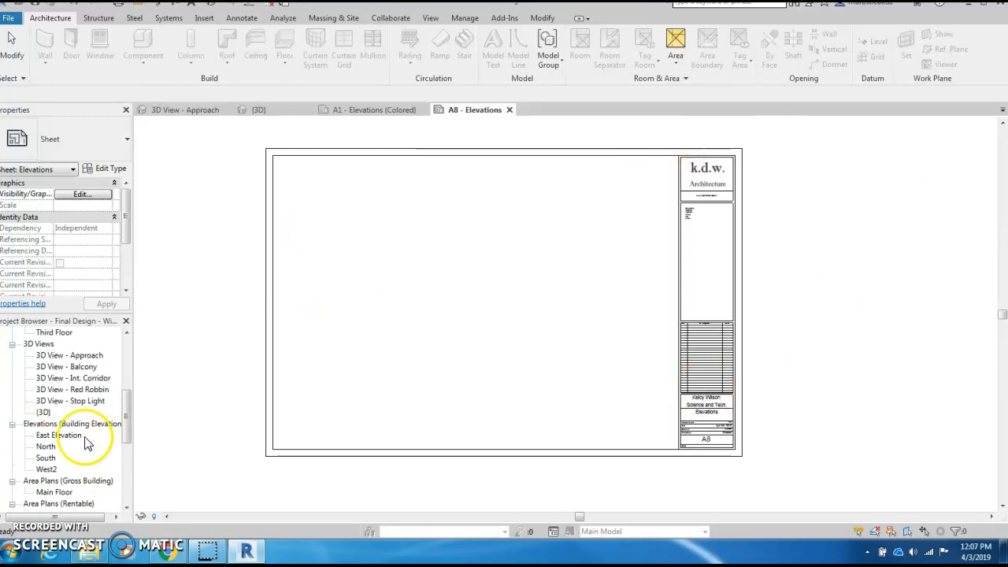
- Try placing the North elevation and close the already-placed-on-A1 warning
scroll(126, 406, "down", 3)
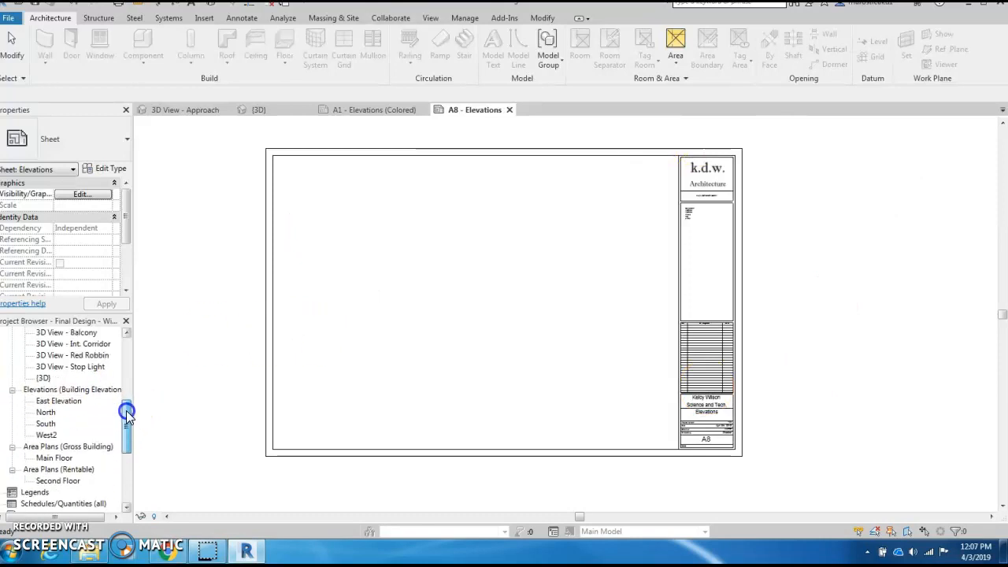
left_click(44, 414)
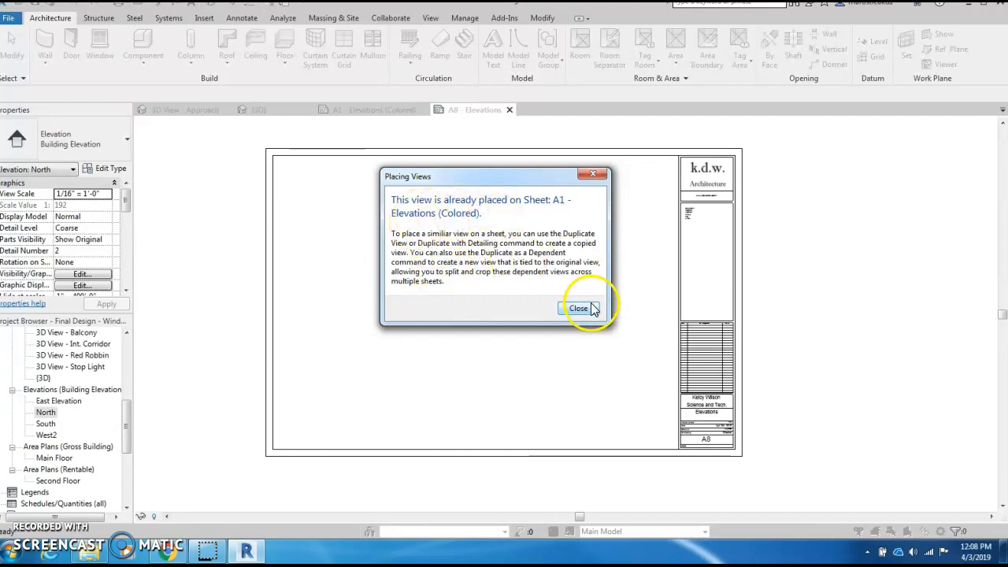
left_click(579, 309)
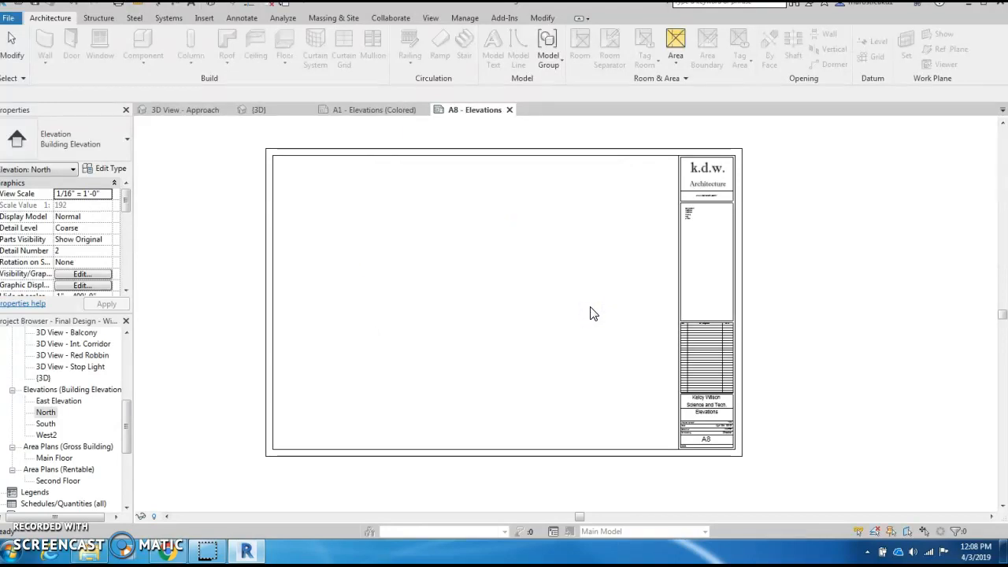
left_click_drag(129, 412, 131, 342)
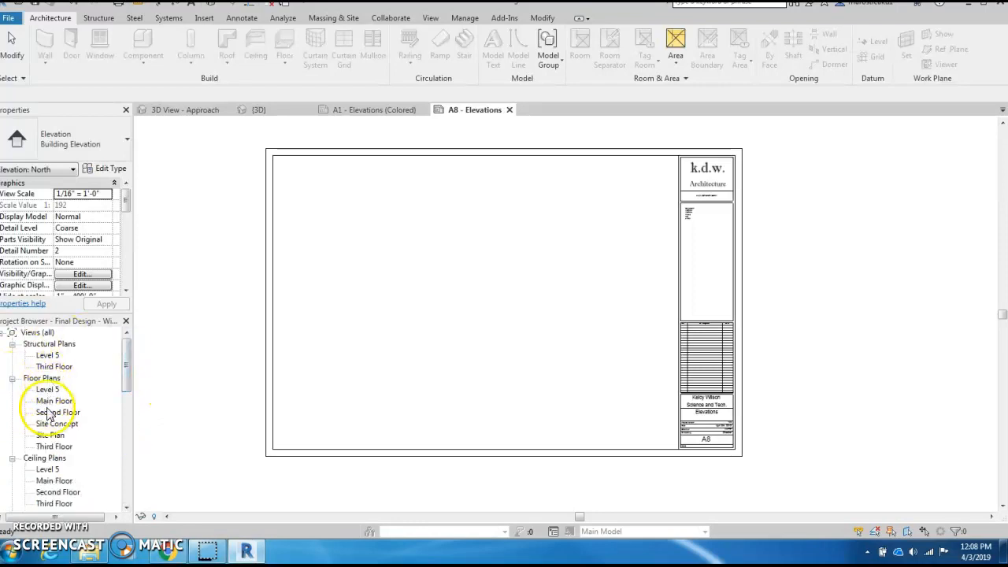
left_click_drag(128, 349, 114, 455)
- Delete the old A1 - Elevations (Colored) sheet
left_click(83, 380)
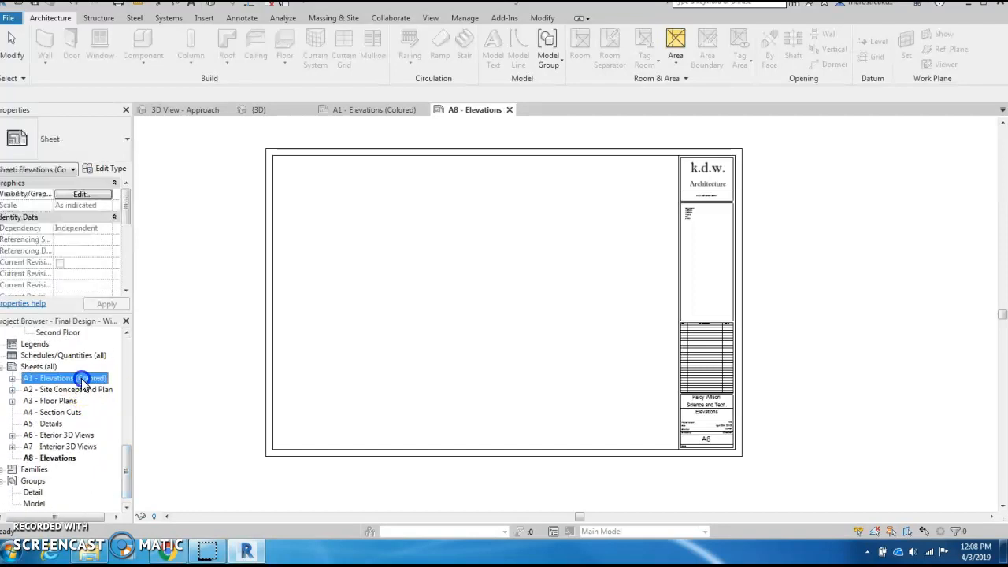
right_click(63, 381)
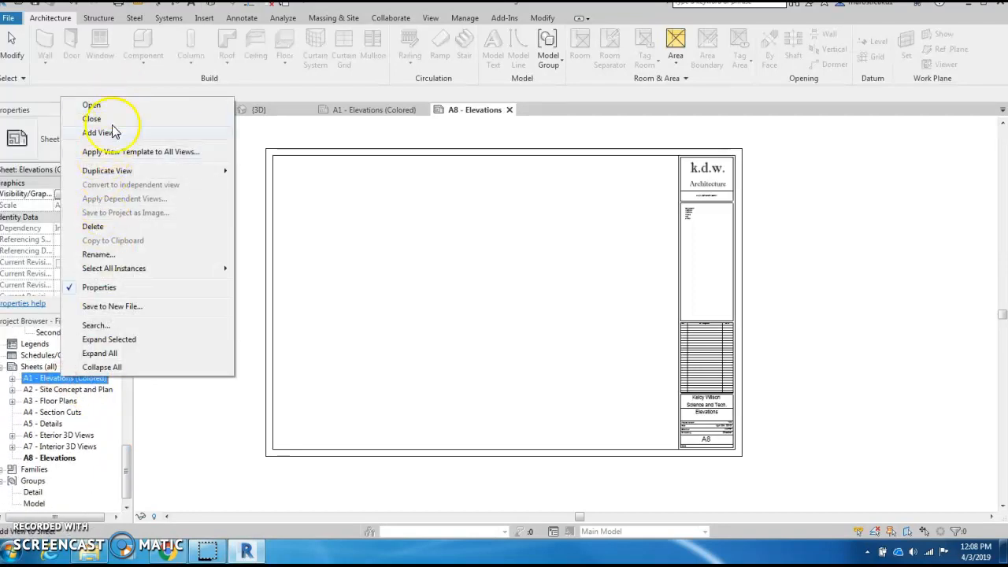
left_click(112, 231)
- Renumber the Elevations sheet from A8 to A1
left_click(51, 447)
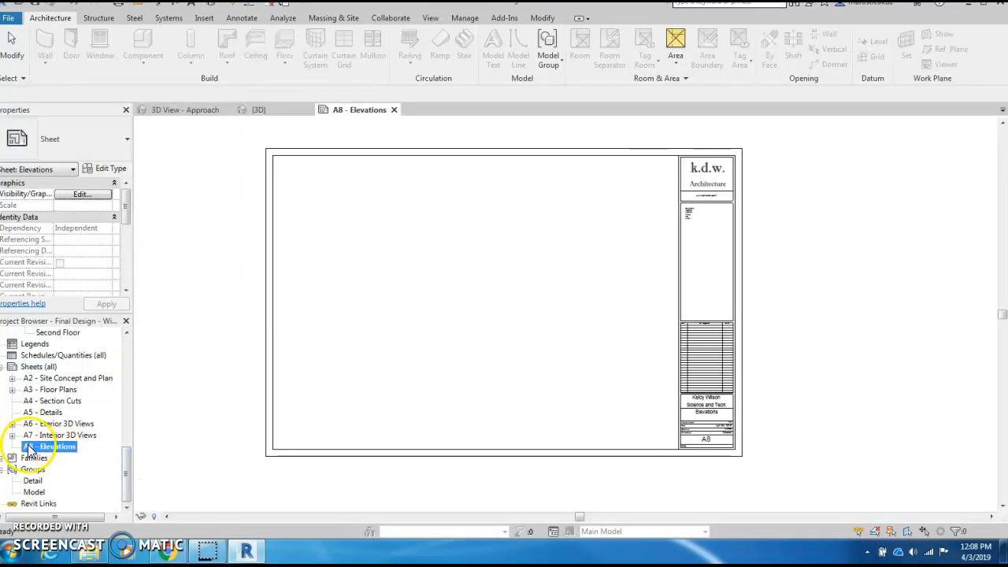
right_click(29, 448)
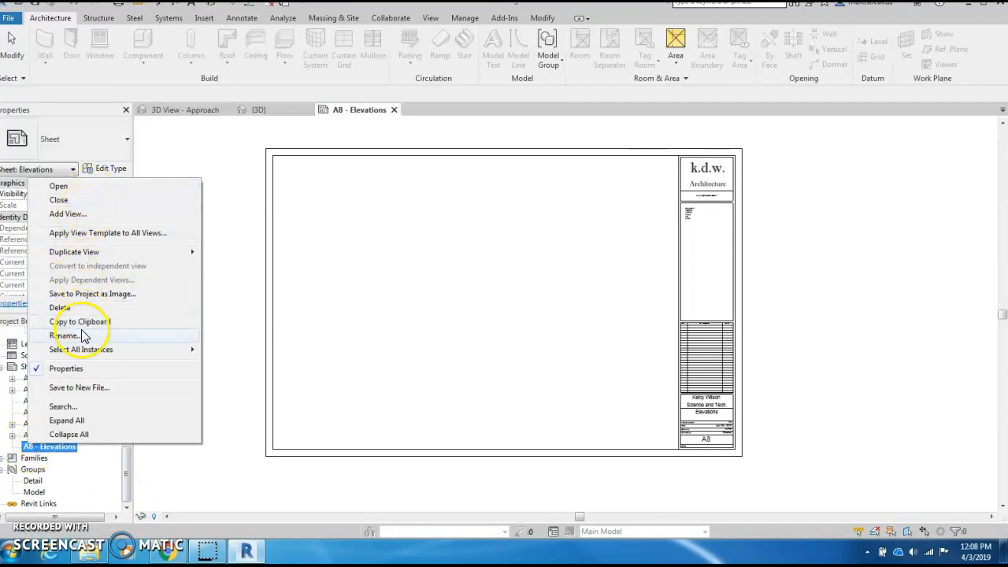
left_click(79, 335)
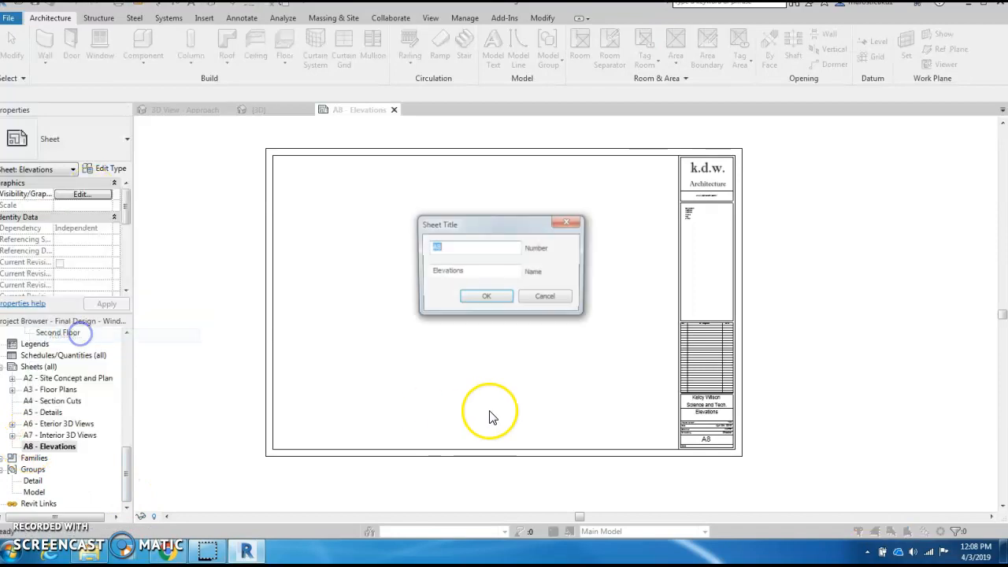
double_click(437, 249)
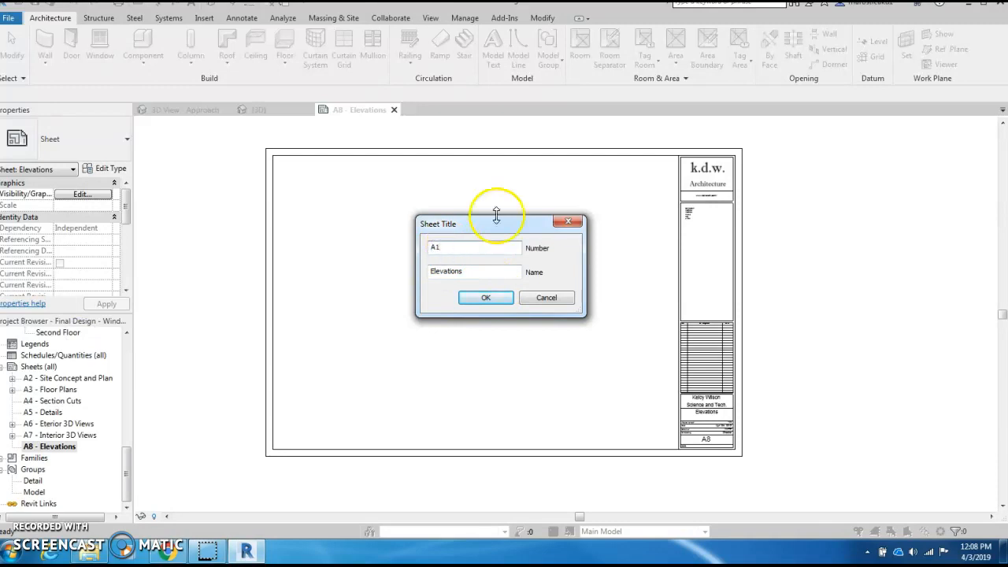
left_click(486, 298)
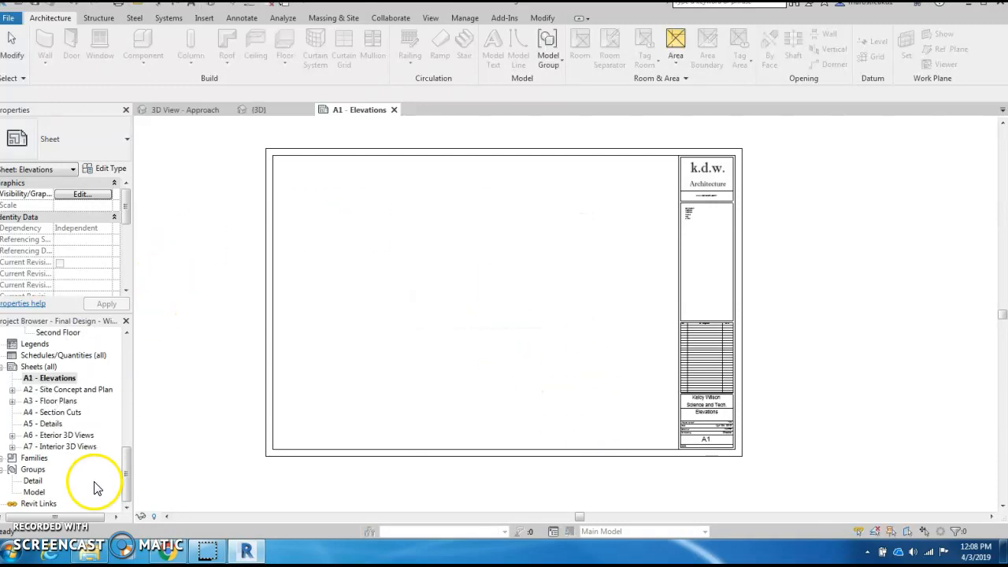
- Place the North elevation viewport near the top of sheet A1 - Elevations
left_click(49, 382)
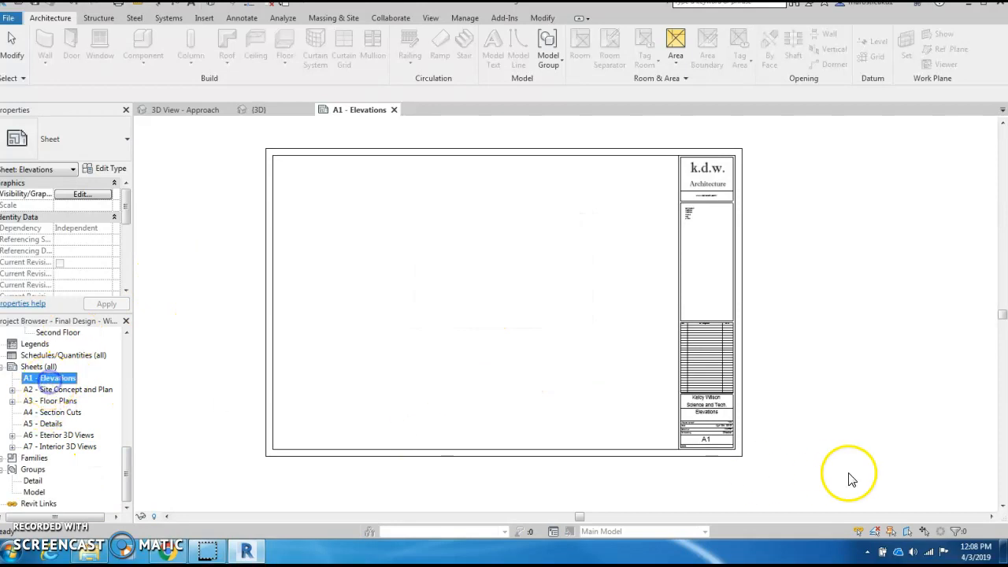
left_click(568, 222)
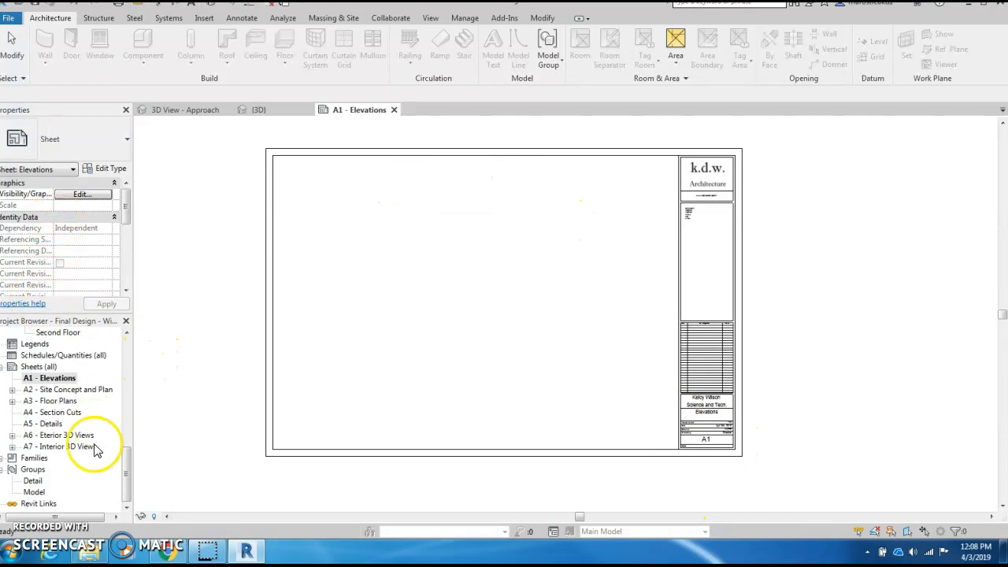
left_click_drag(131, 466, 132, 407)
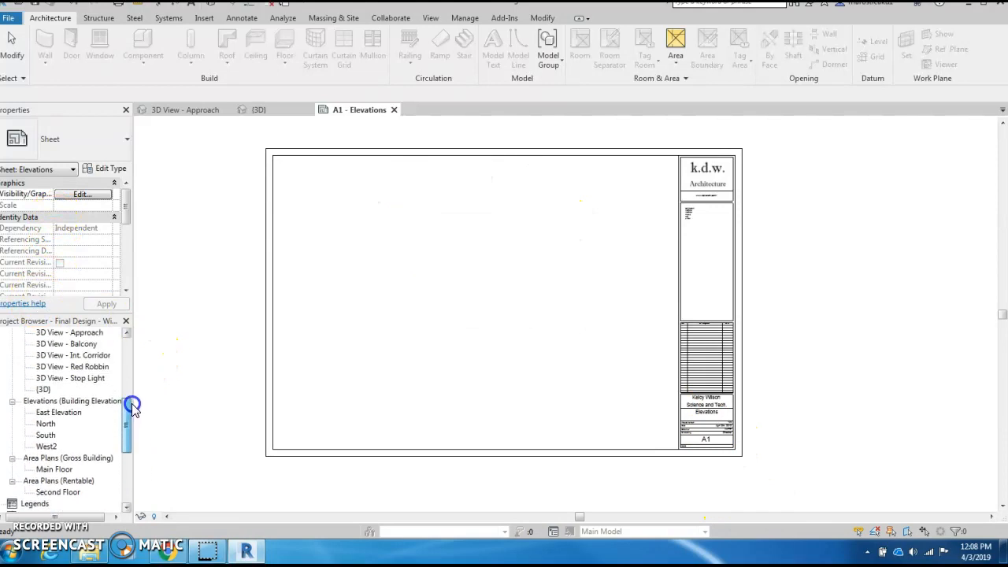
left_click(46, 425)
left_click_drag(259, 433, 449, 365)
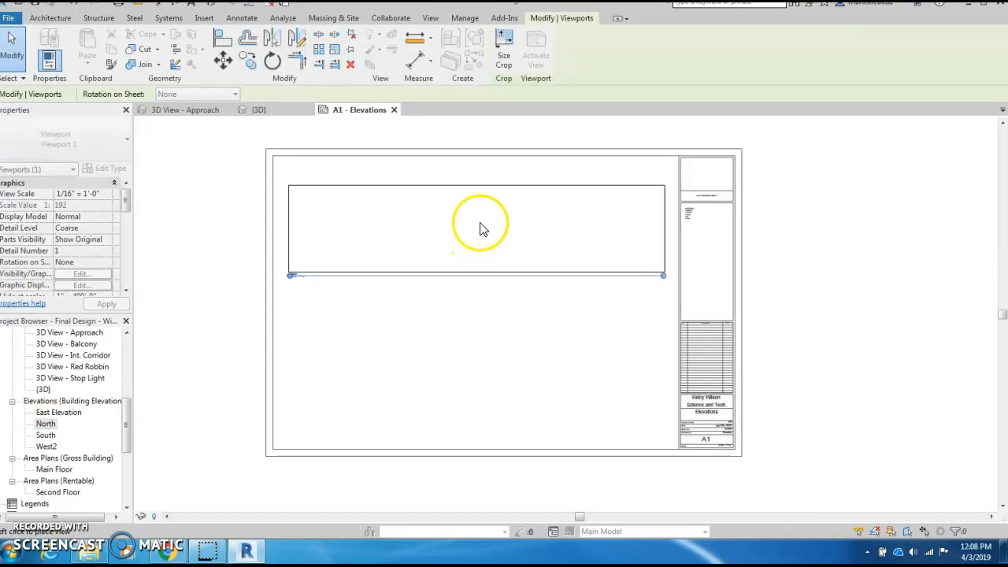
left_click(479, 219)
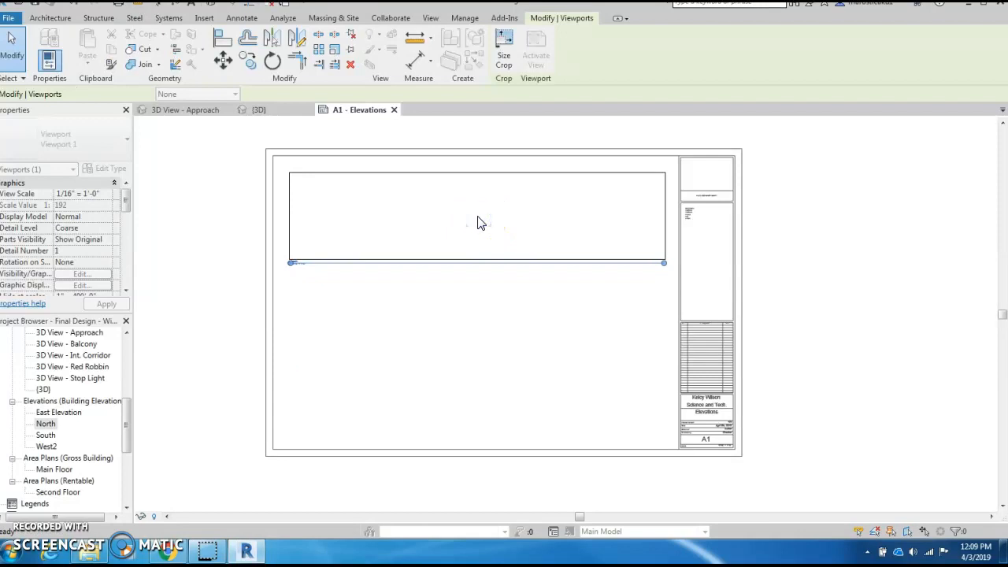
middle_click_drag(469, 341, 523, 321)
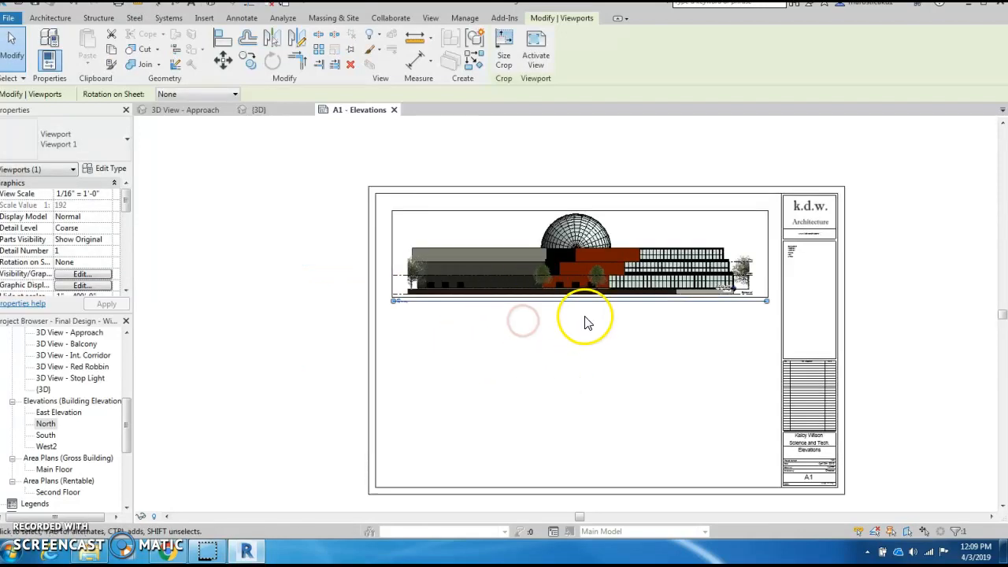
- Activate the North elevation viewport on sheet A1 for editing
scroll(586, 323, "up", 4)
scroll(626, 355, "down", 3)
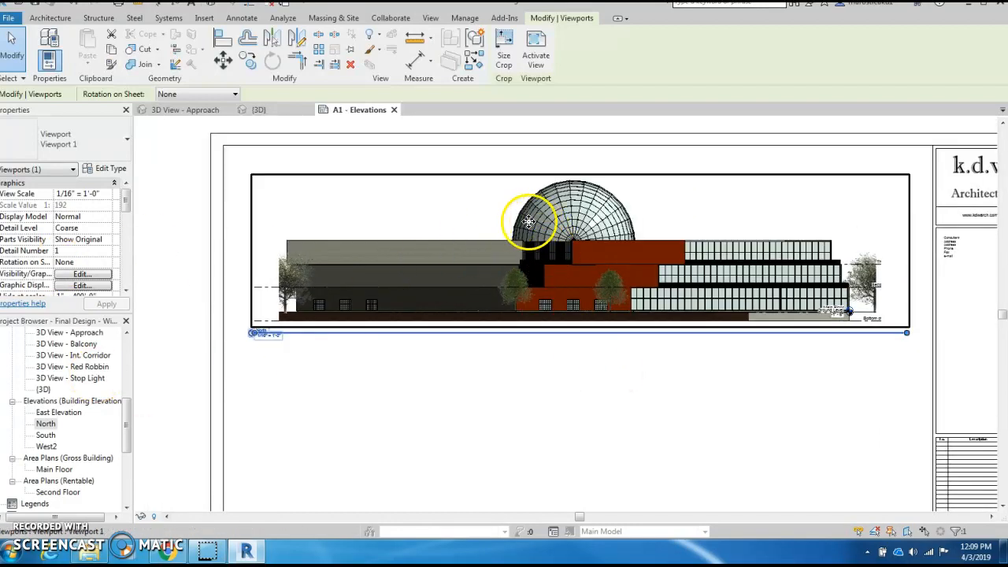
left_click_drag(127, 421, 124, 362)
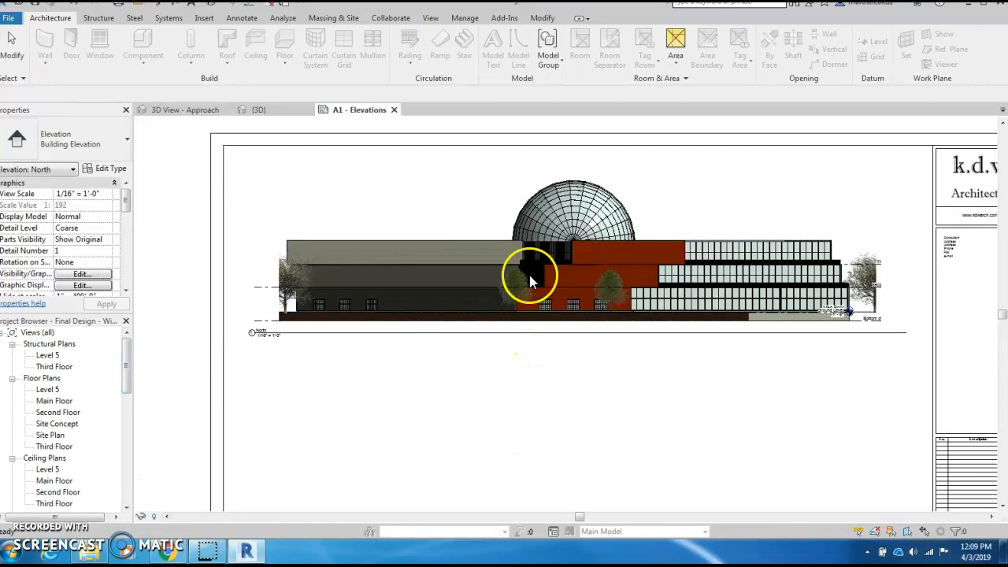
double_click(259, 256)
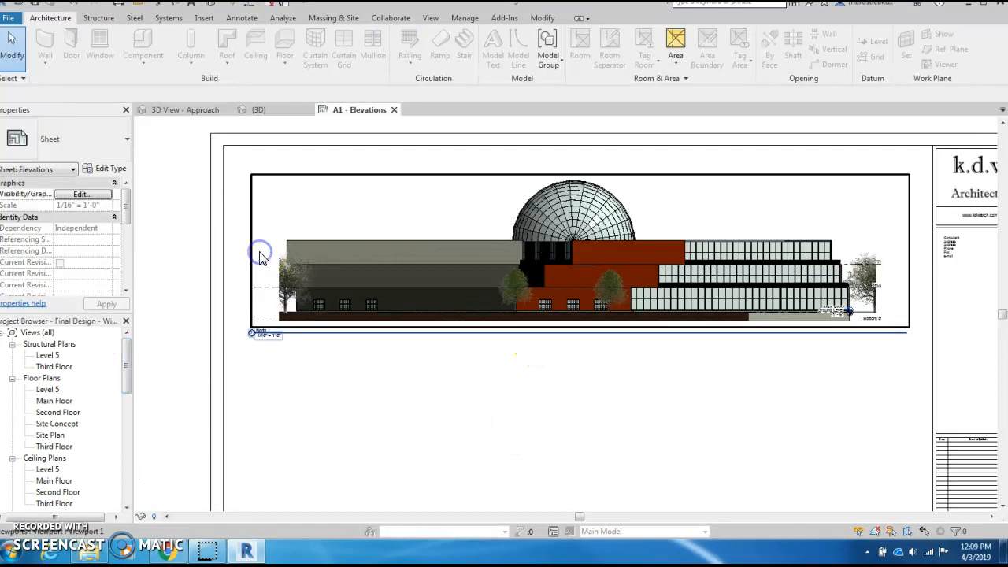
double_click(298, 207)
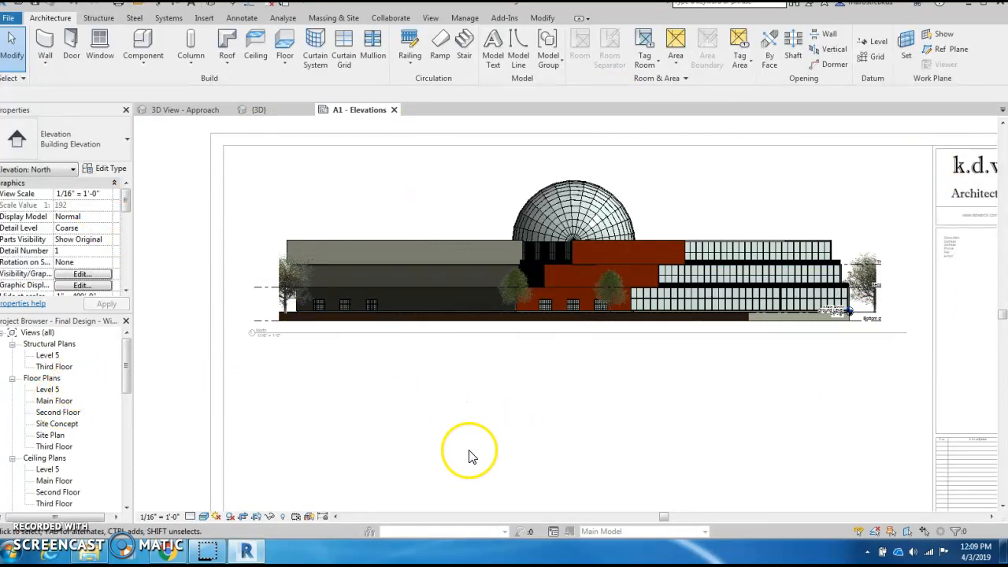
- Turn on Crop Region Visible for the North viewport, then return to the sheet
left_click_drag(127, 206, 124, 235)
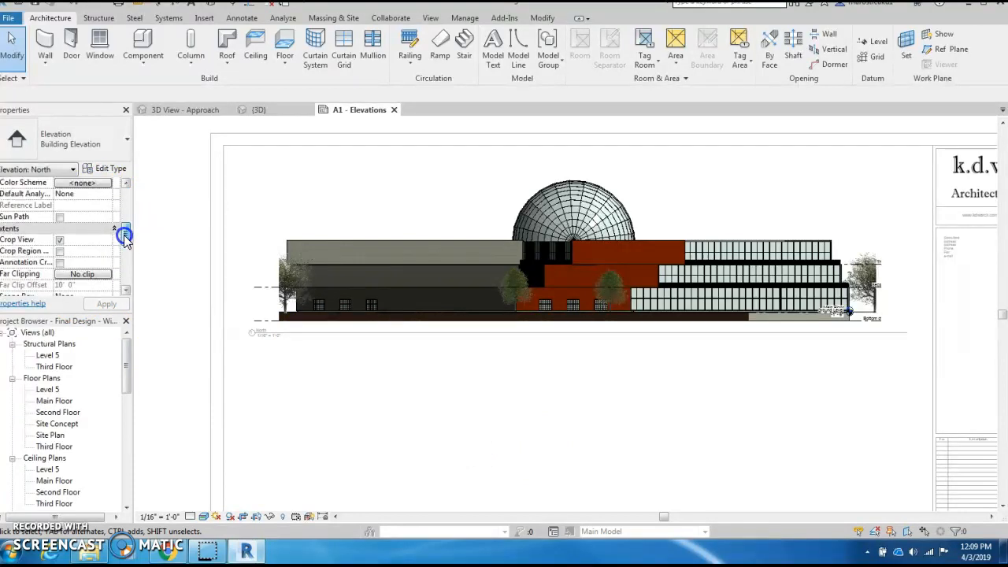
left_click(60, 252)
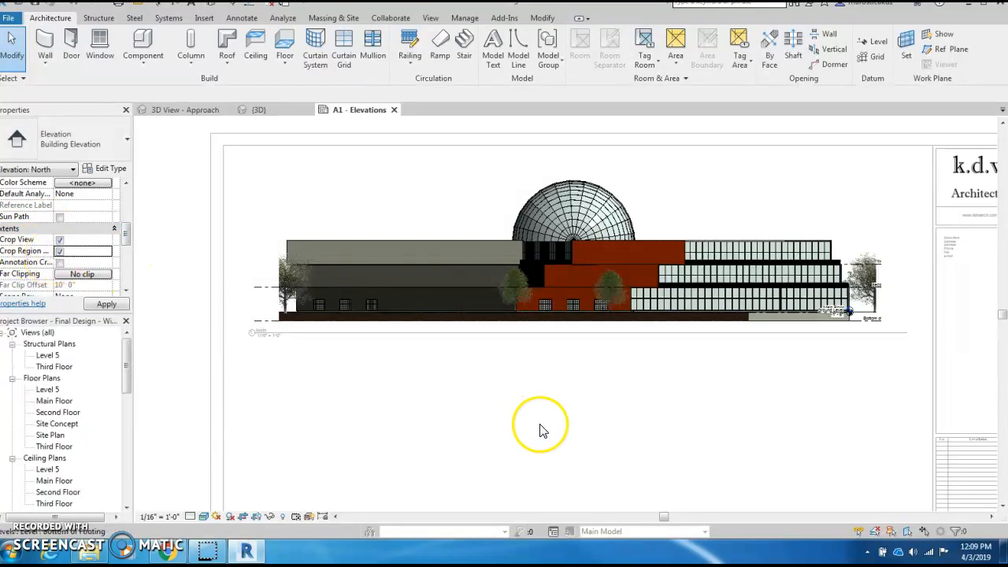
double_click(569, 433)
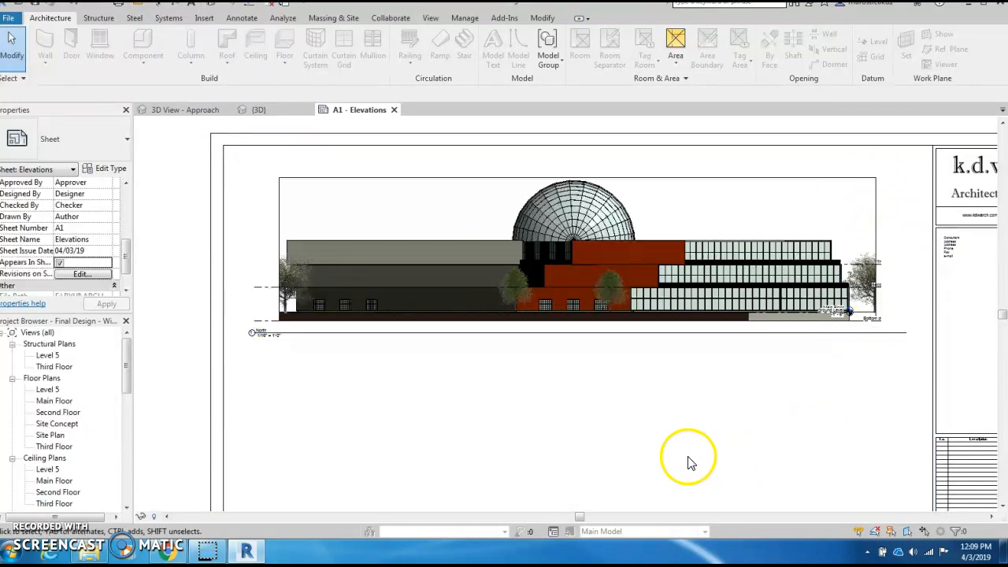
scroll(675, 456, "down", 3)
middle_click_drag(674, 456, 509, 357)
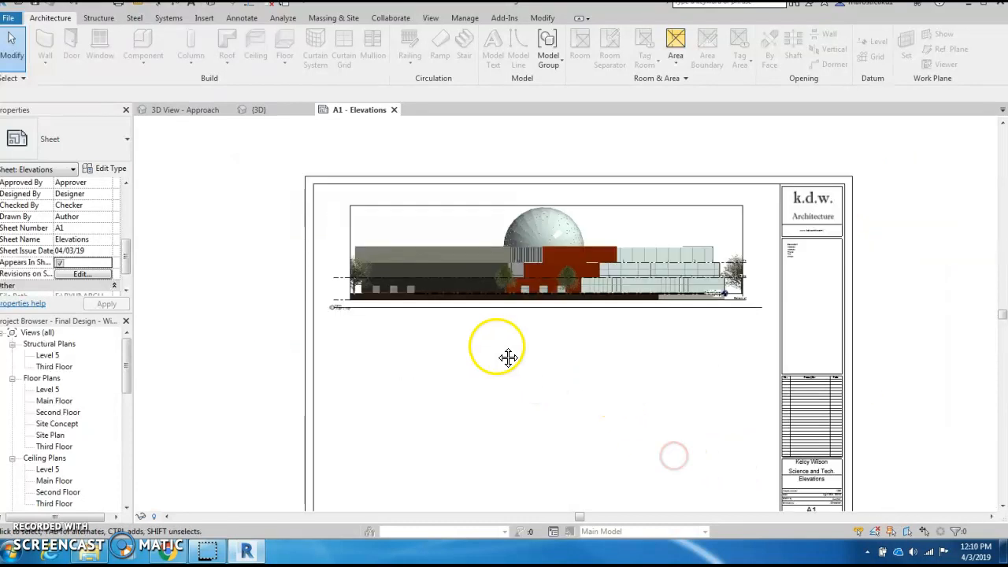
scroll(509, 357, "up", 3)
mouse_move(130, 352)
left_mouse_down()
mouse_move(128, 441)
mouse_move(130, 347)
left_mouse_up()
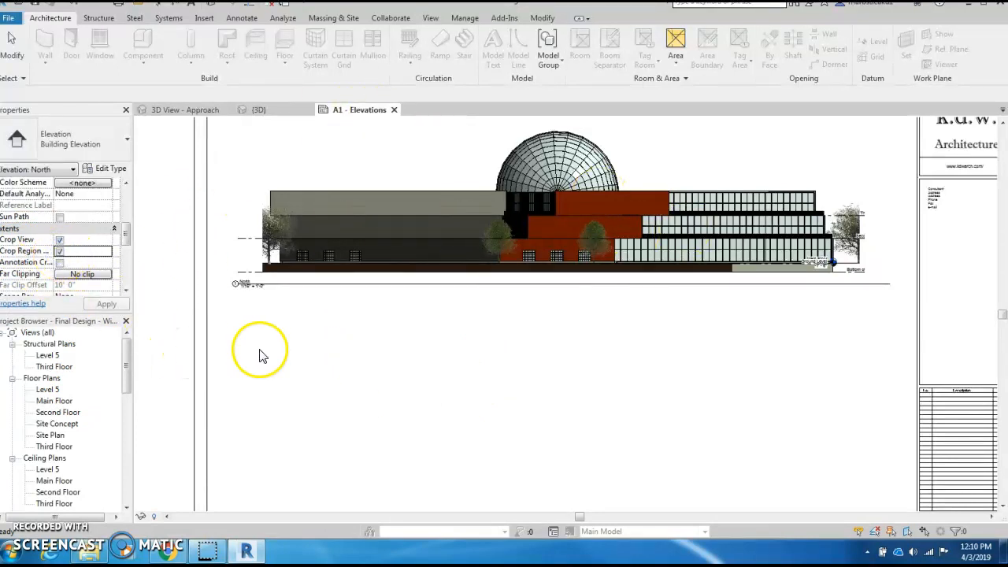
- Adjust the North crop region's top edge so it sits just above the dome
left_click(424, 363)
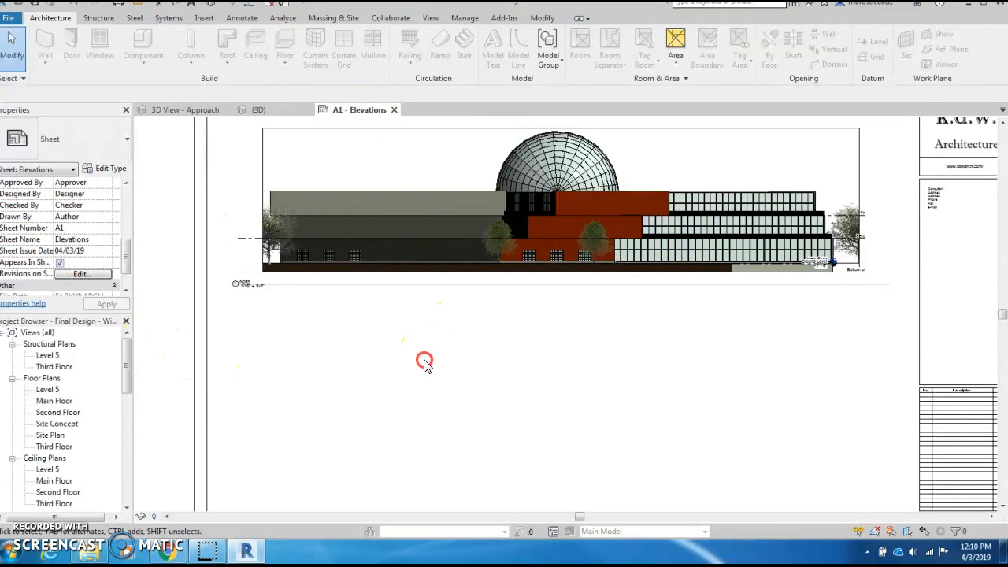
left_click(261, 164)
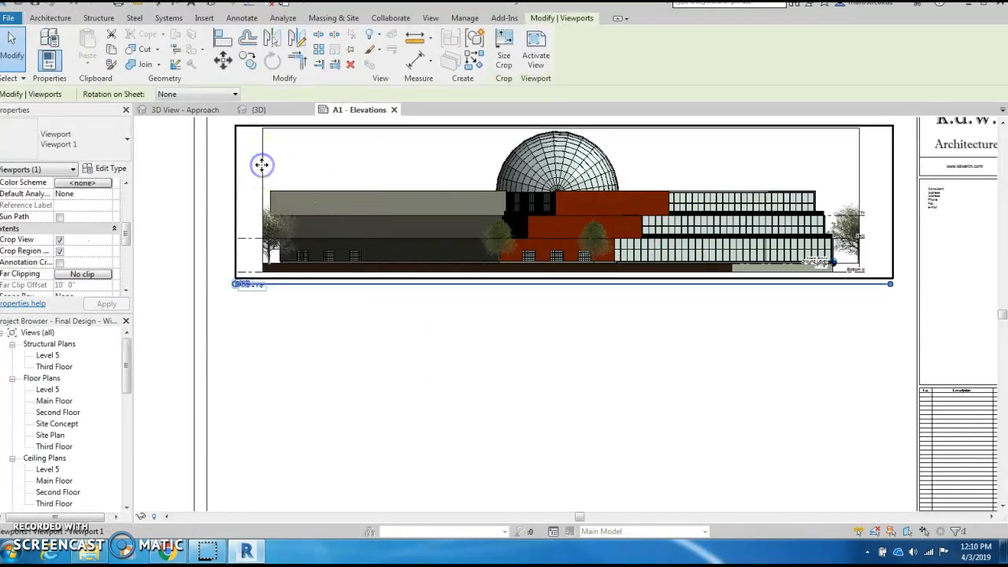
left_click(284, 166)
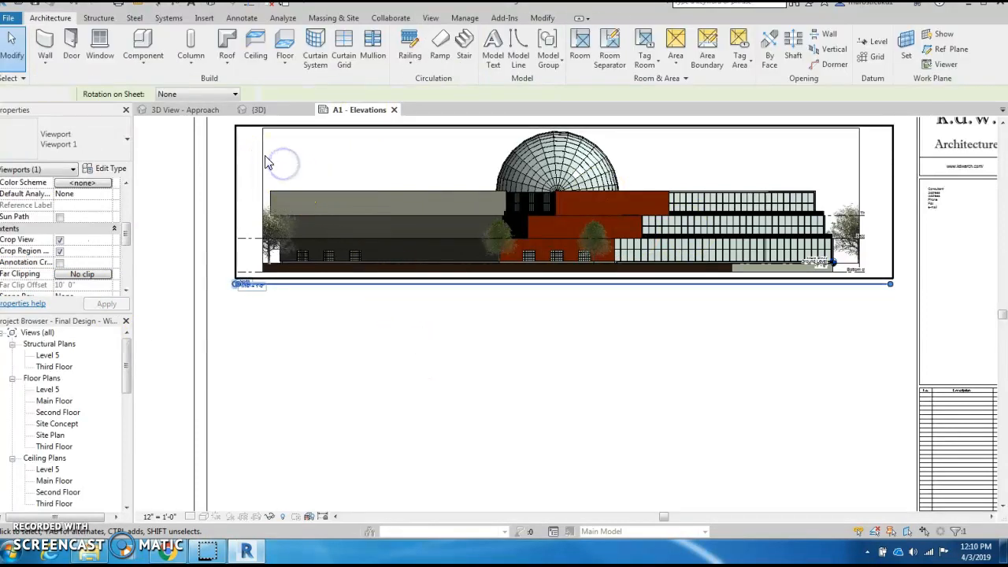
double_click(266, 162)
left_click(262, 156)
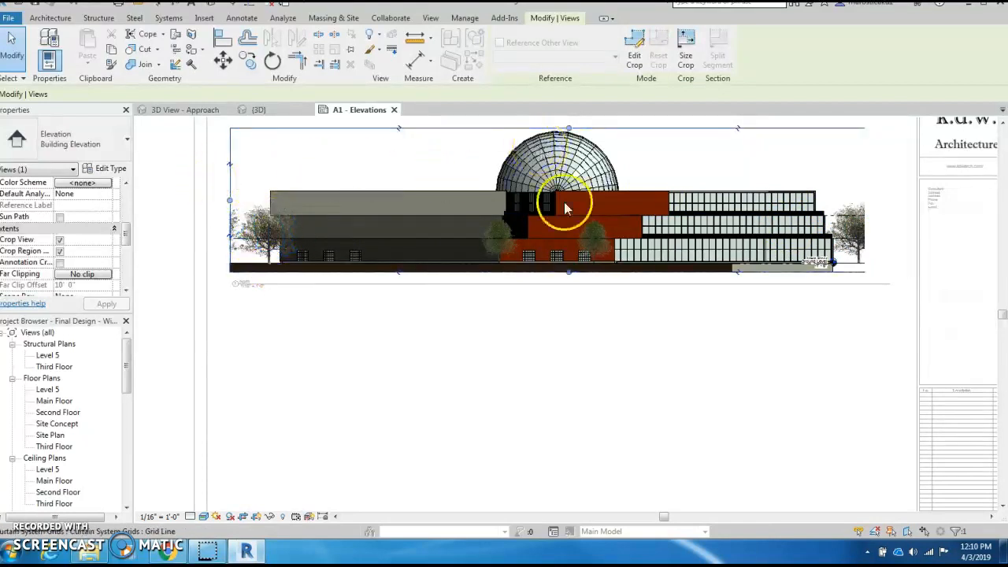
left_click_drag(570, 129, 574, 147)
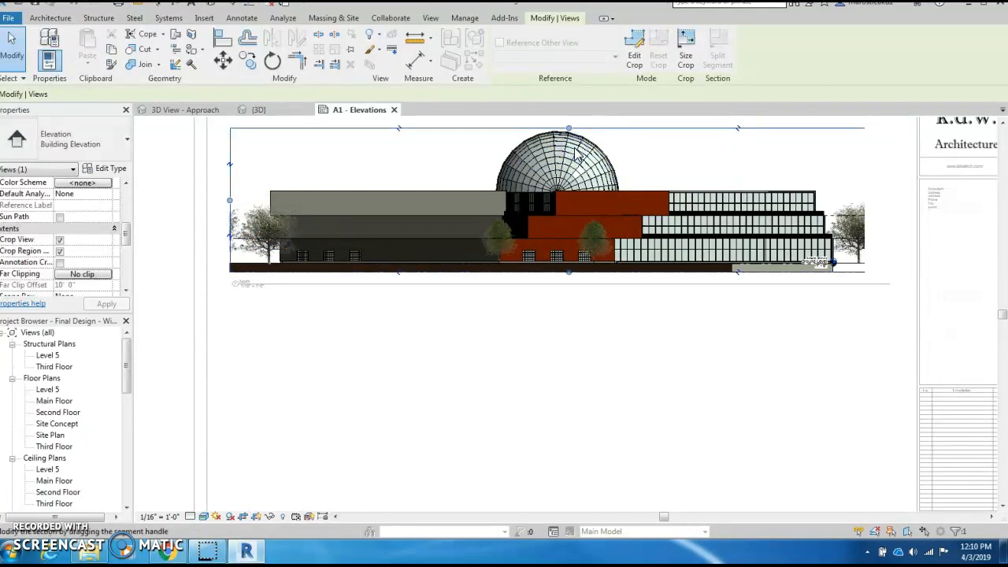
middle_click_drag(521, 418, 533, 427)
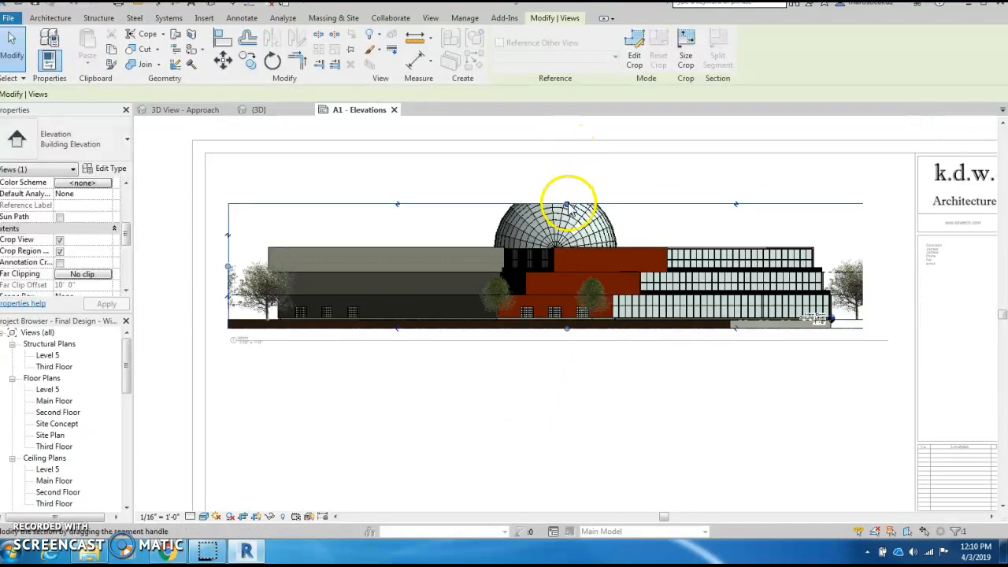
left_click_drag(568, 205, 569, 195)
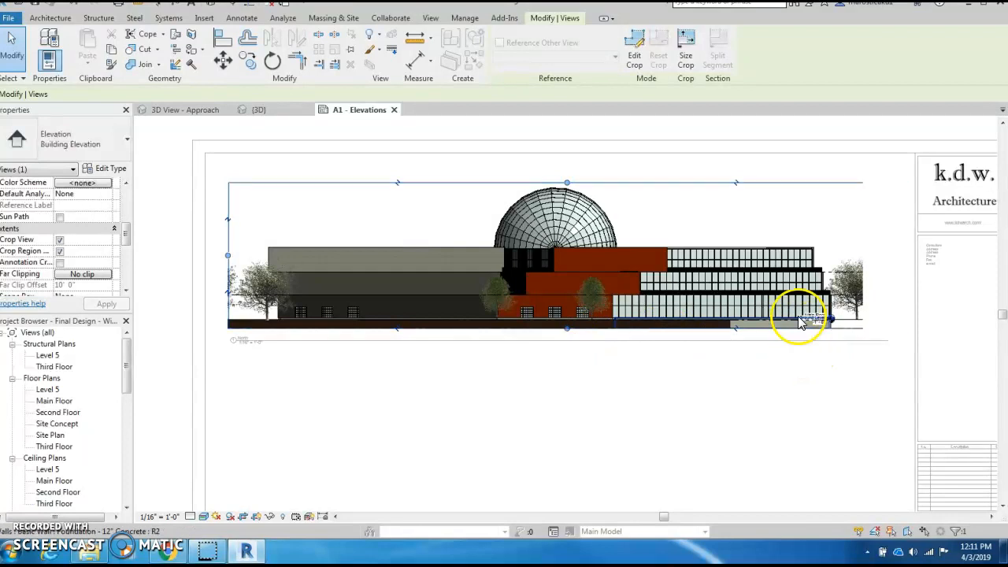
- Hide the North elevation's crop region outline and turn cropping back on, trimming the far-left trees
left_click(400, 396)
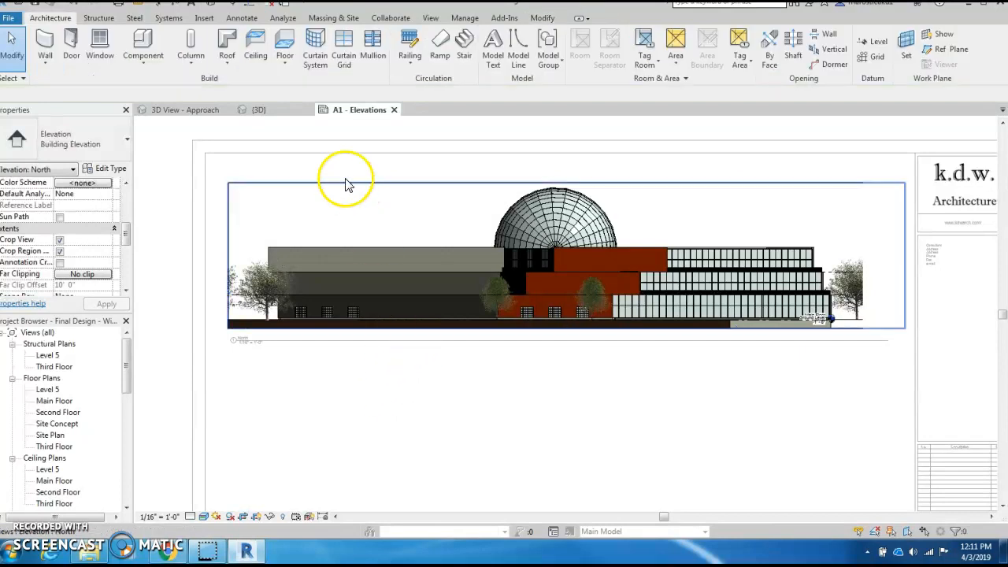
left_click(229, 198)
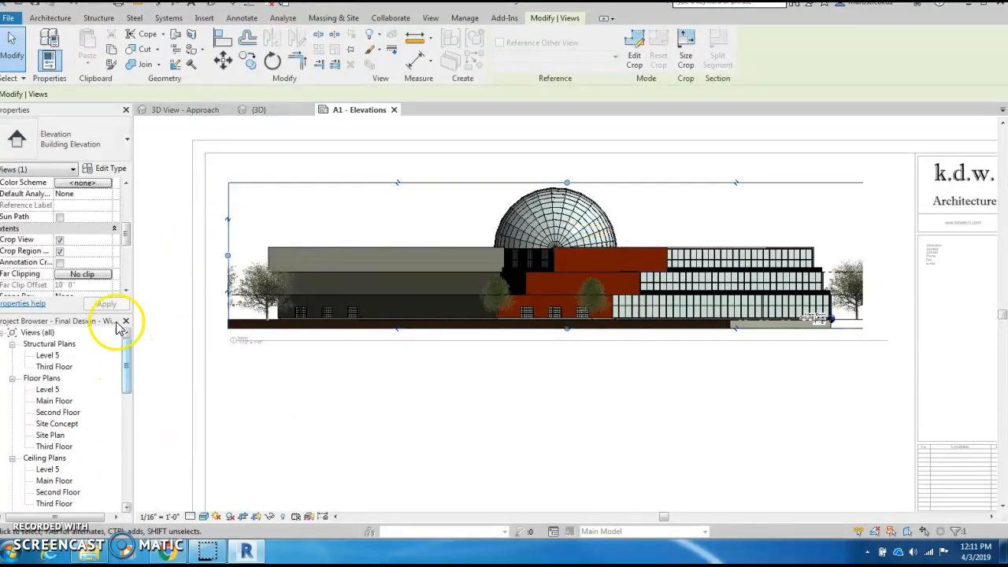
left_click(60, 250)
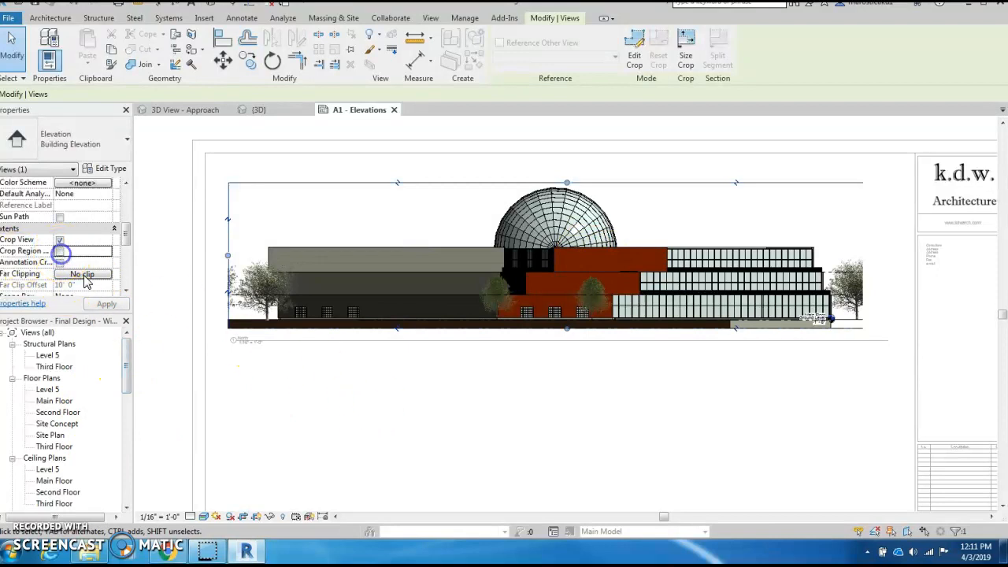
left_click(649, 439)
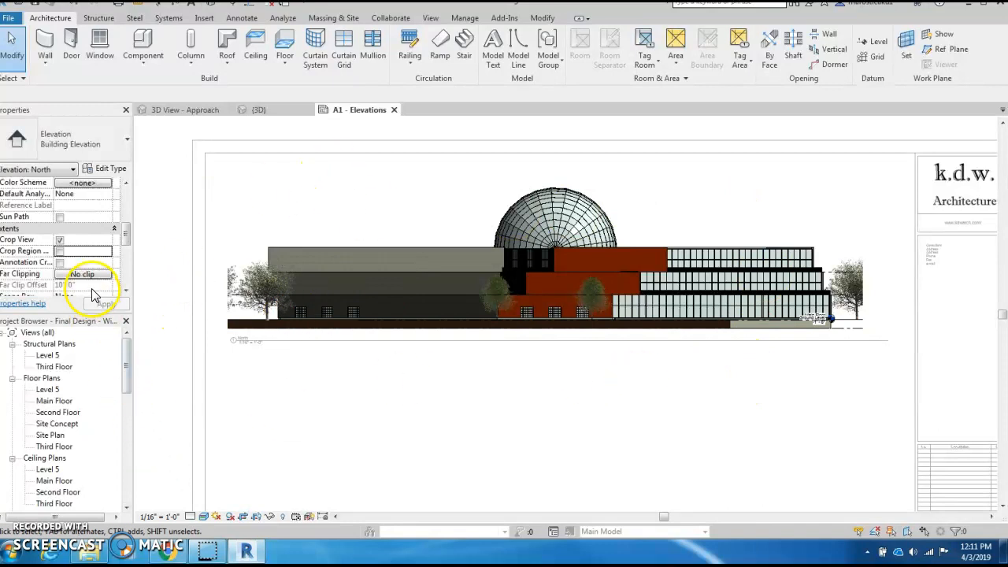
left_click(60, 240)
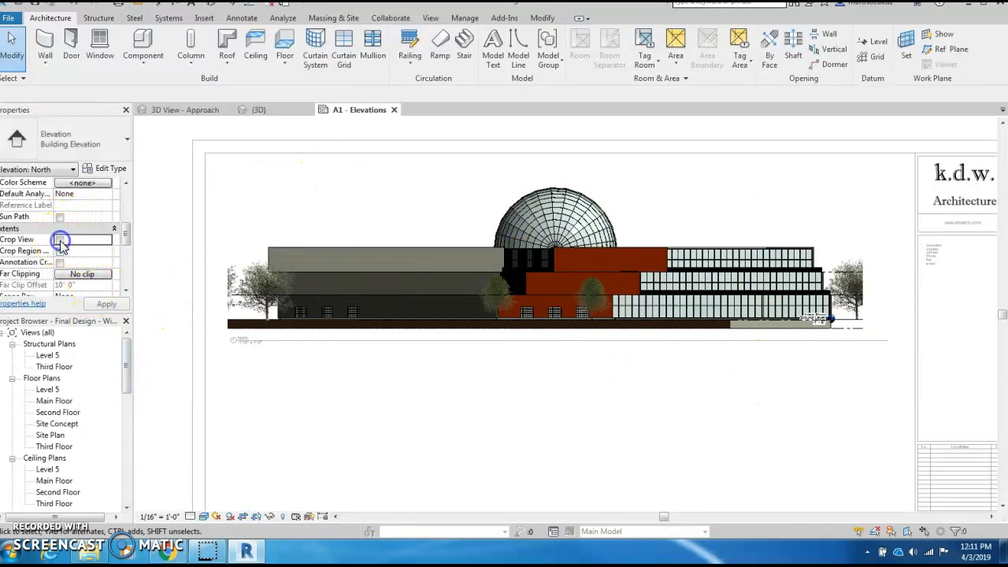
left_click(488, 465)
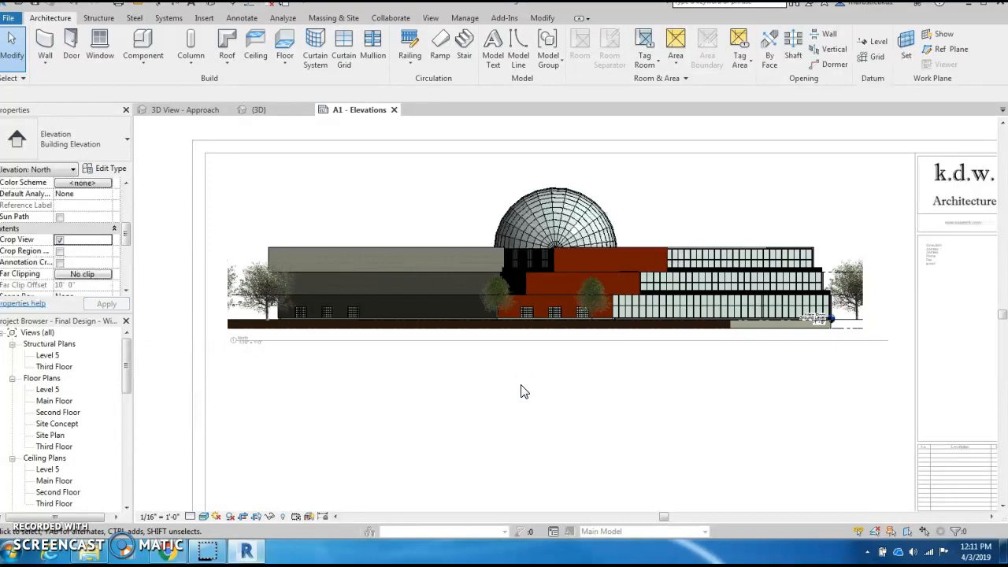
- Deactivate the North elevation and check its viewport title reads North at 1/16" = 1'-0"
scroll(521, 392, "down", 2)
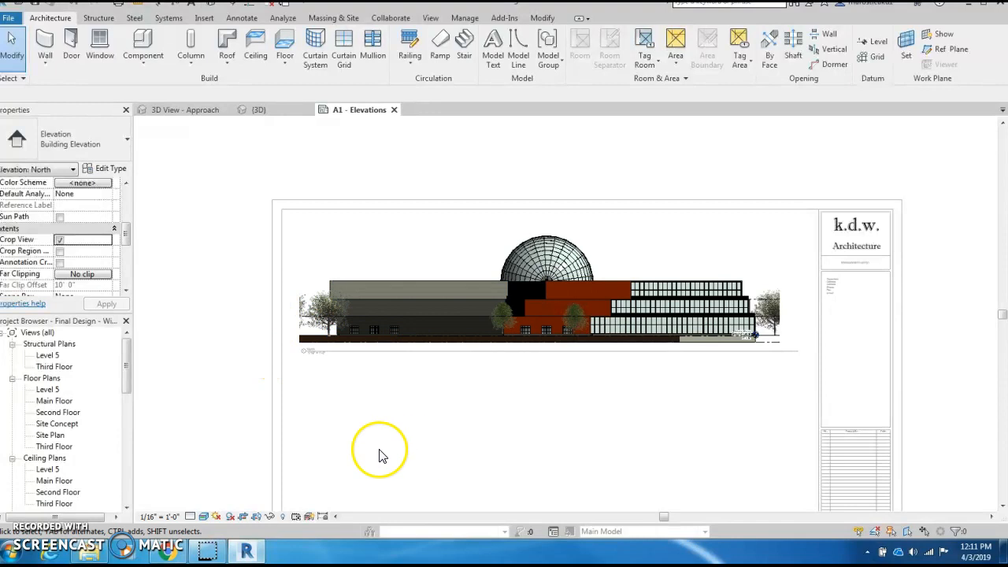
double_click(371, 422)
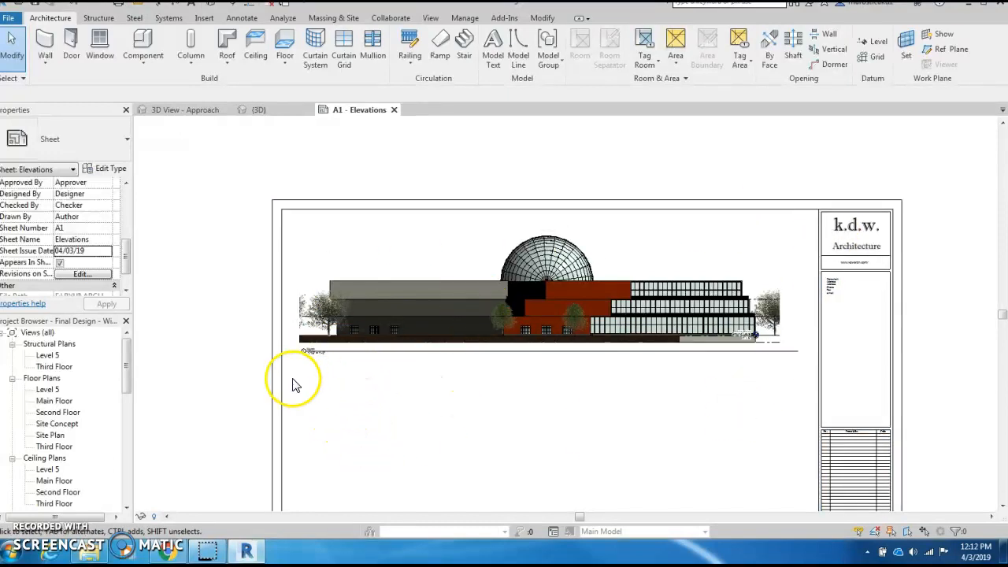
scroll(308, 356, "up", 5)
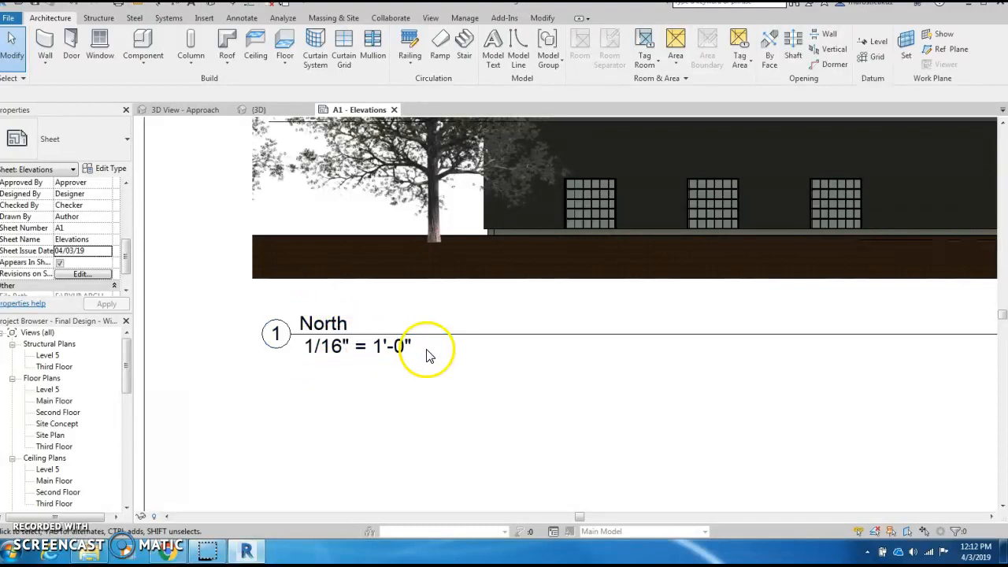
scroll(430, 355, "down", 5)
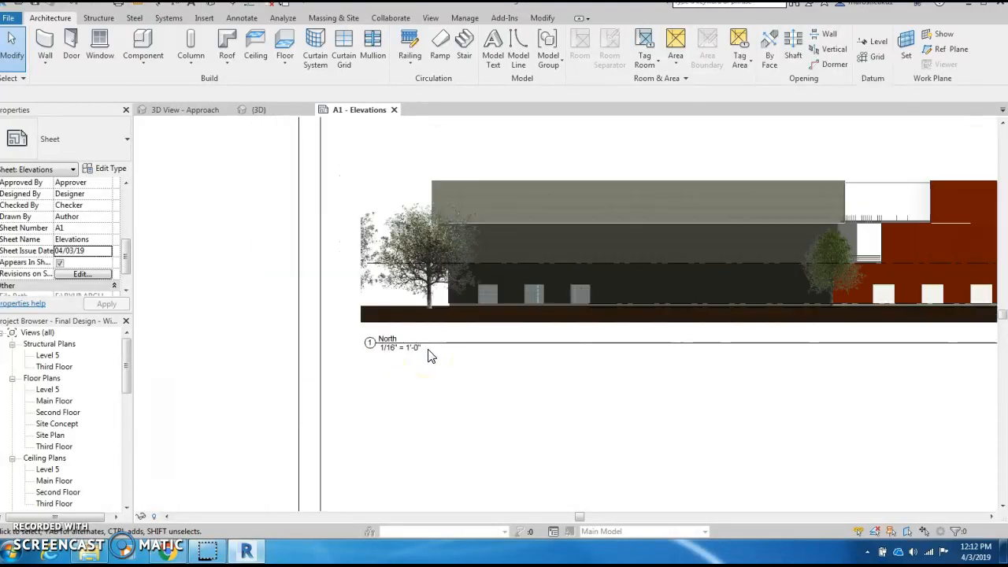
scroll(430, 355, "down", 2)
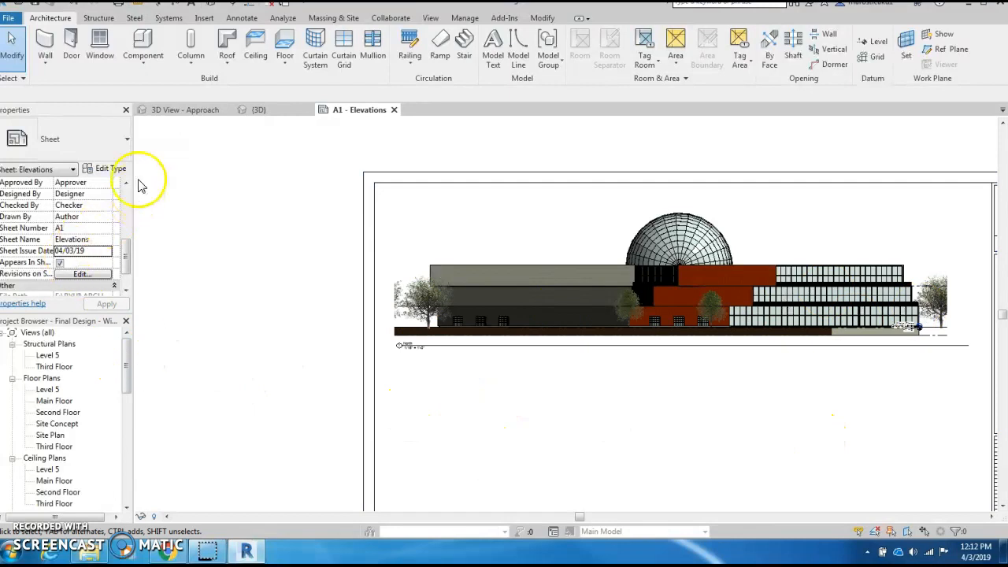
- Change the North viewport's View Scale from 1/16" = 1'-0" to 1/32" = 1'-0"
left_click(482, 247)
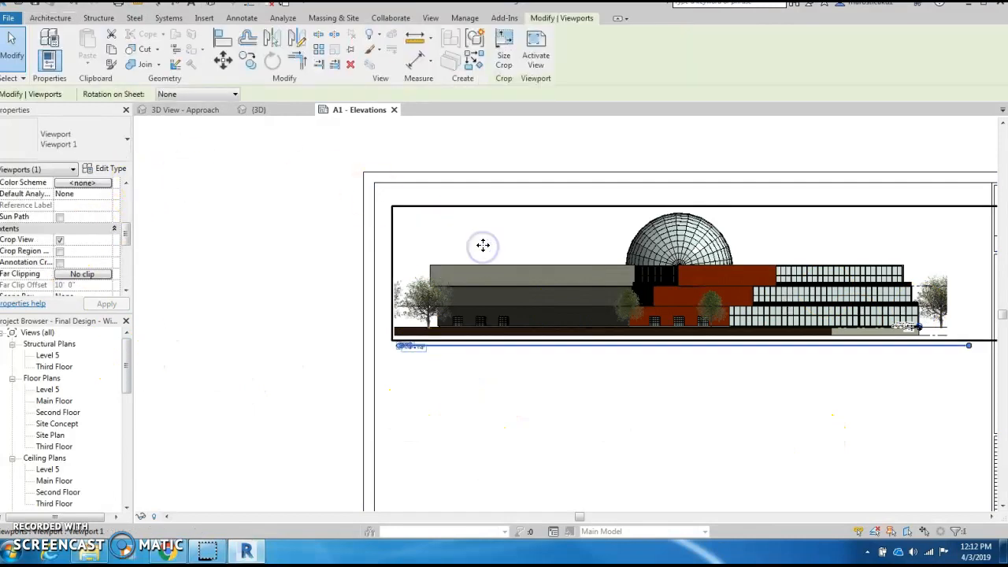
left_click_drag(126, 236, 126, 196)
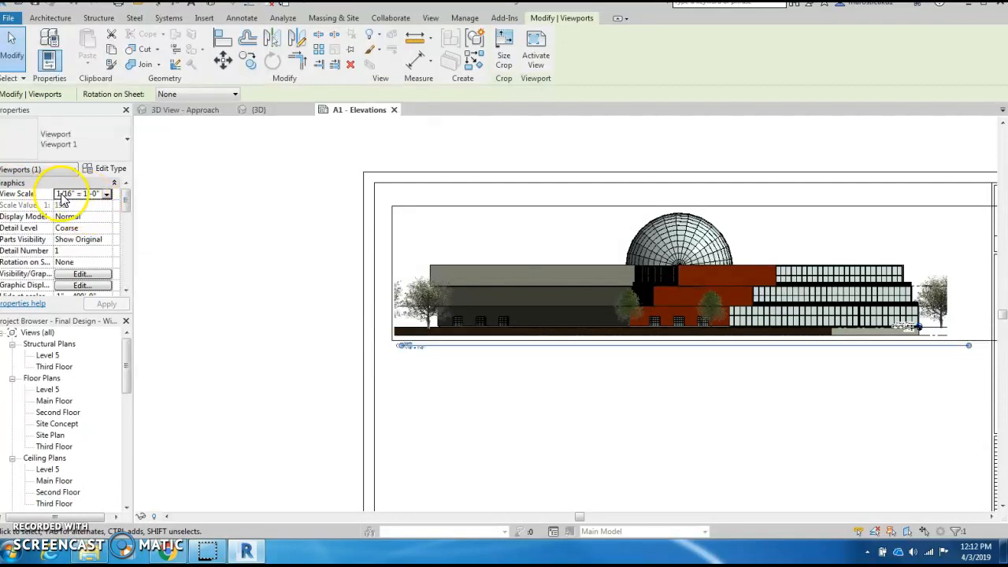
left_click(106, 195)
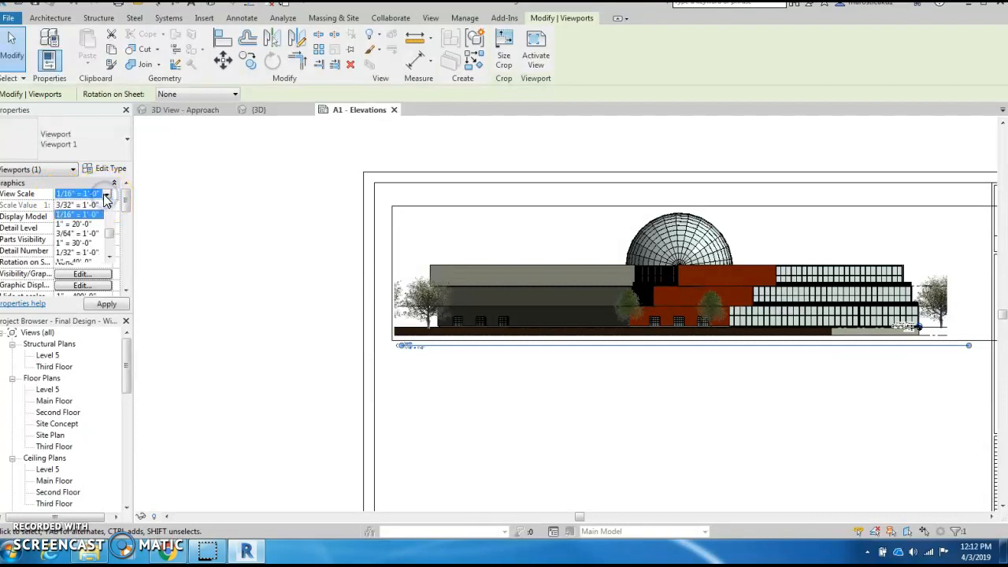
left_click(109, 244)
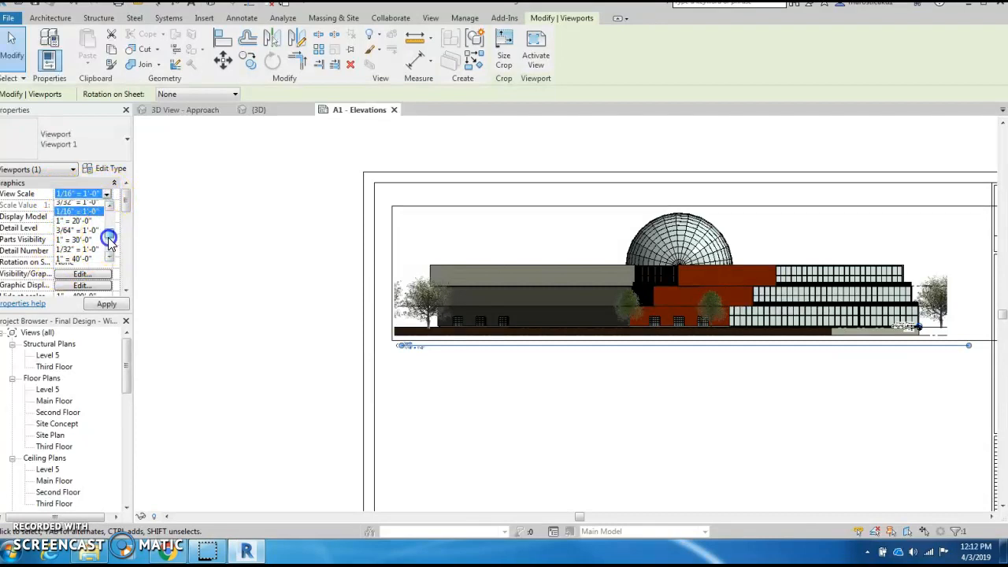
left_click(109, 243)
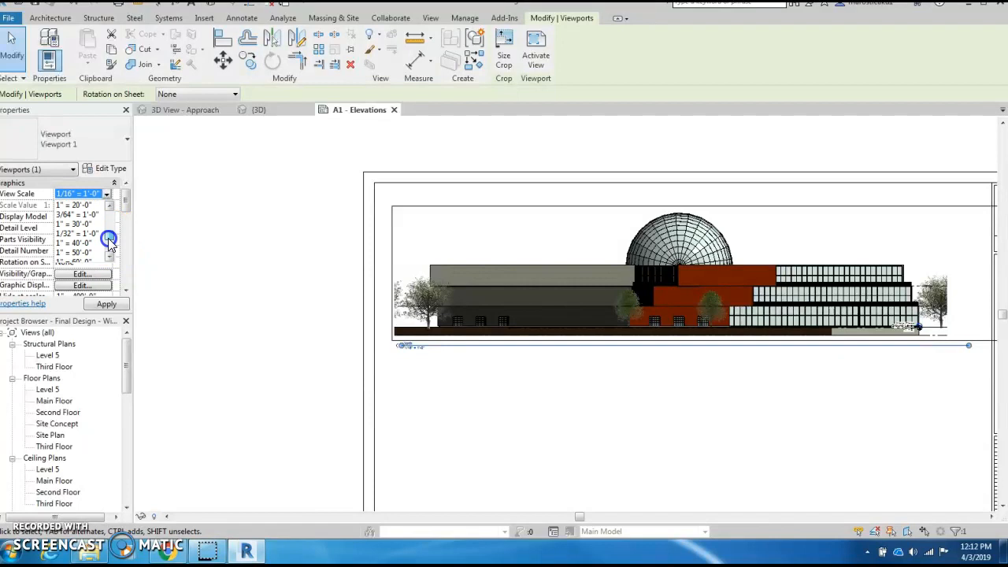
left_click(109, 241)
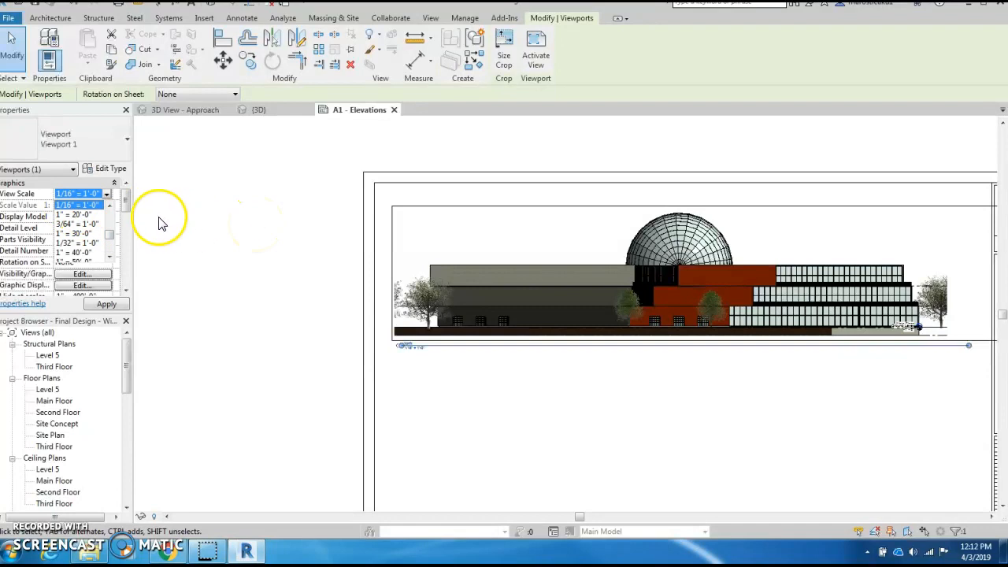
left_click(108, 229)
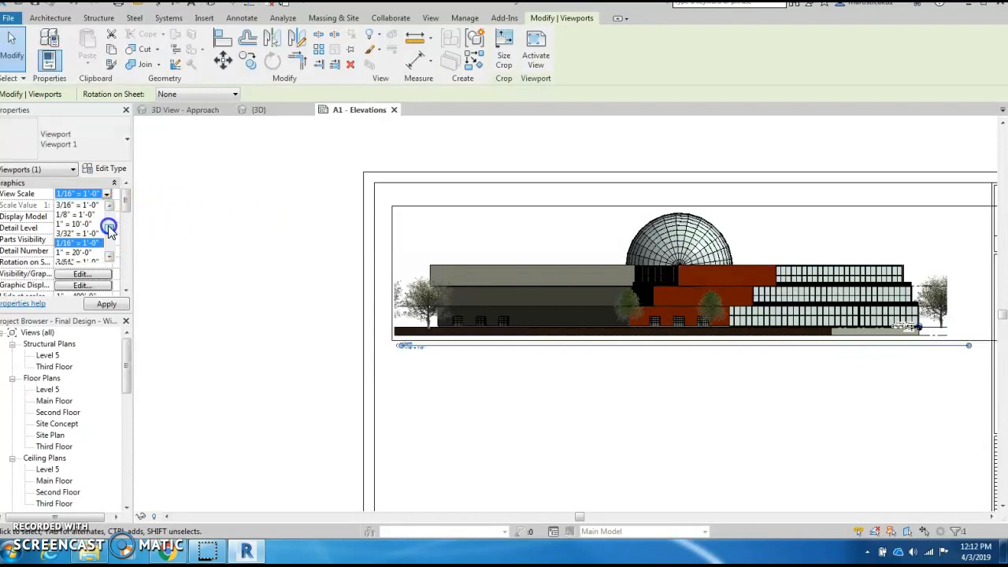
left_click(109, 228)
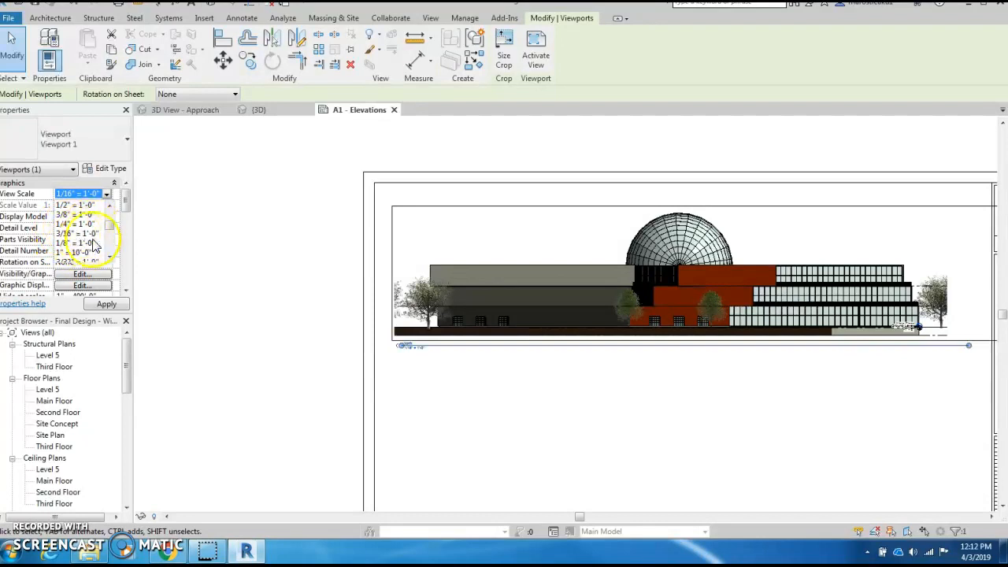
left_click(108, 231)
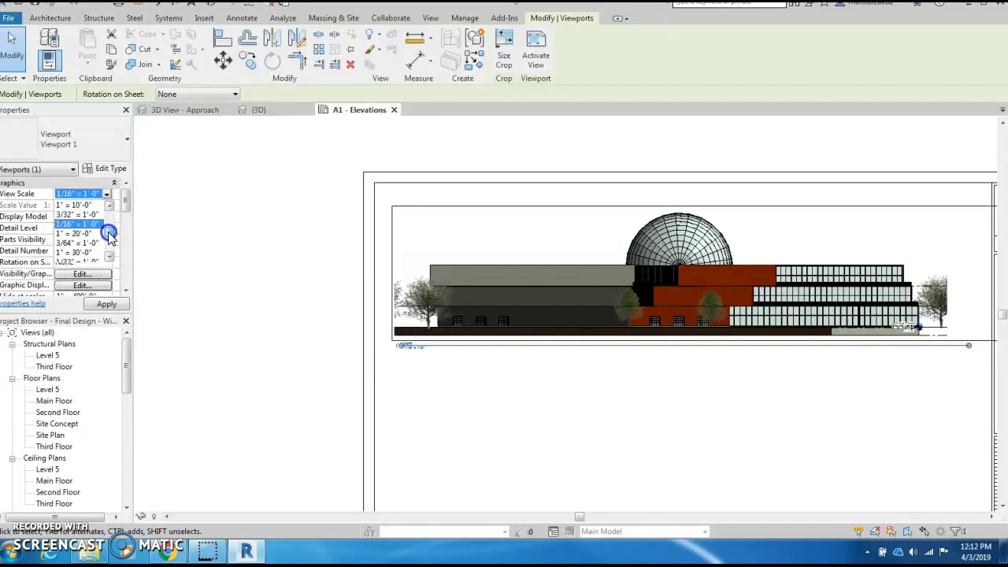
left_click(109, 233)
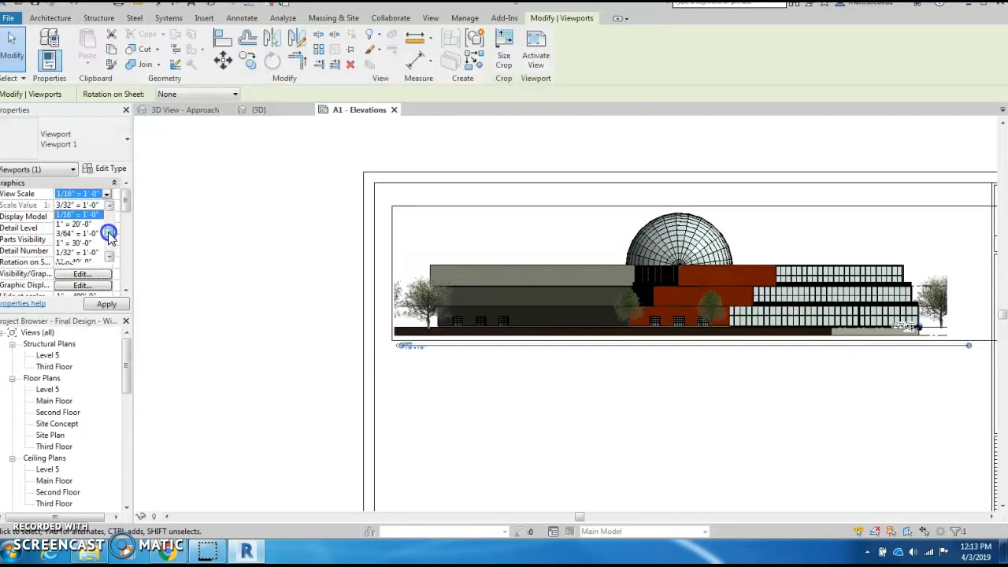
left_click(108, 233)
scroll(109, 233, "down", 3)
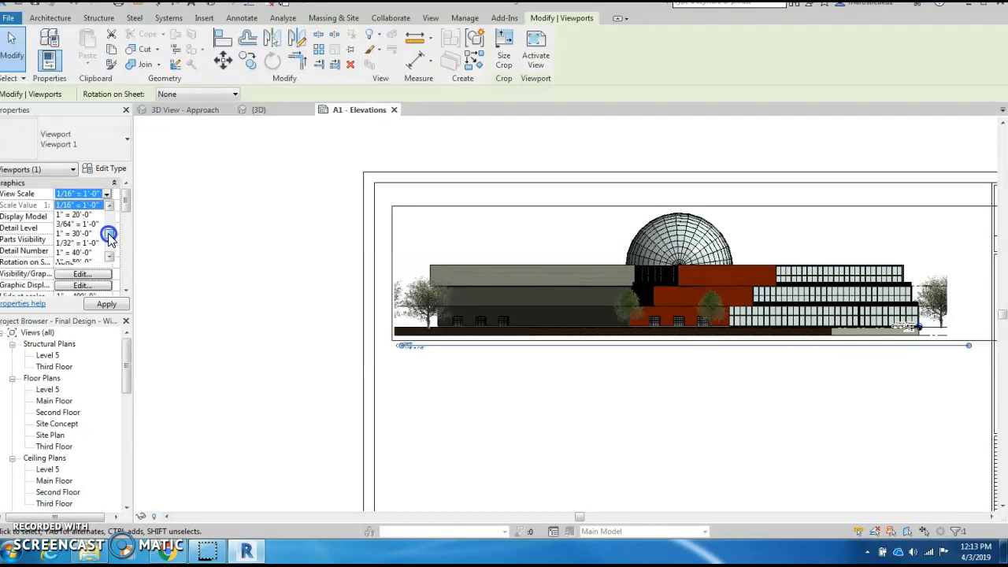
left_click(68, 242)
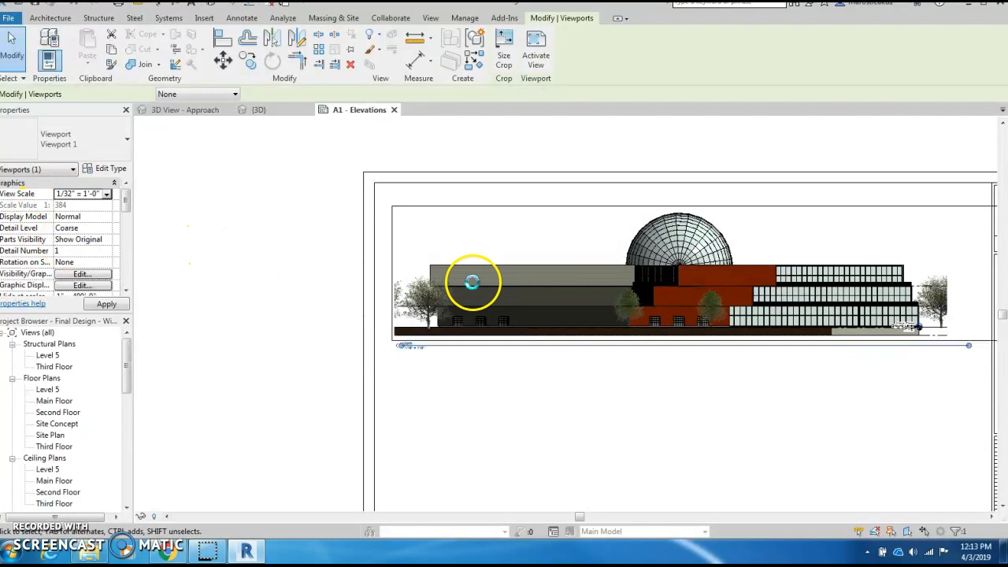
- Pan the sheet so the North viewport redraws at half size, then zoom in to inspect it
mouse_move(756, 390)
middle_mouse_down()
mouse_move(749, 400)
mouse_move(668, 384)
middle_mouse_up()
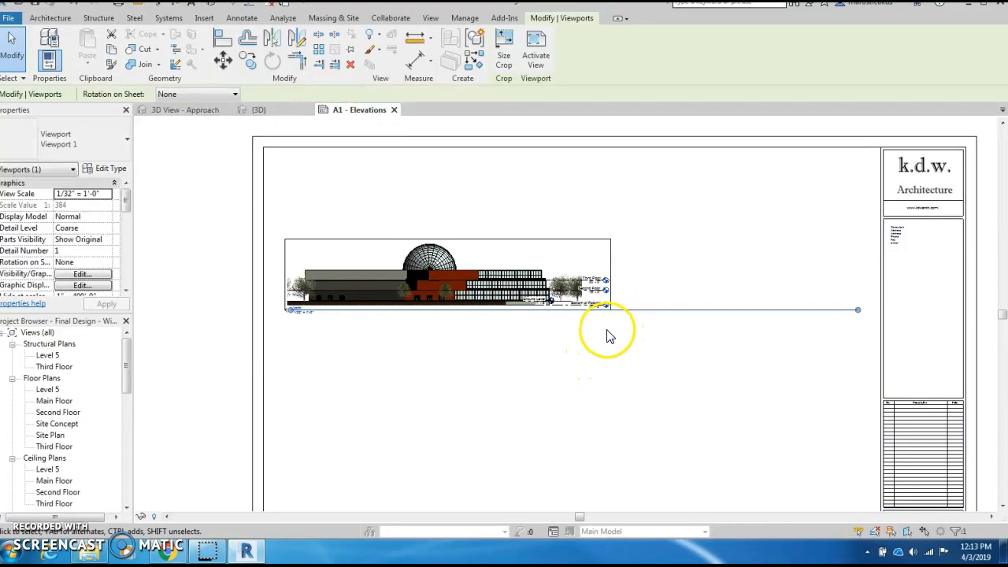
scroll(609, 334, "up", 3)
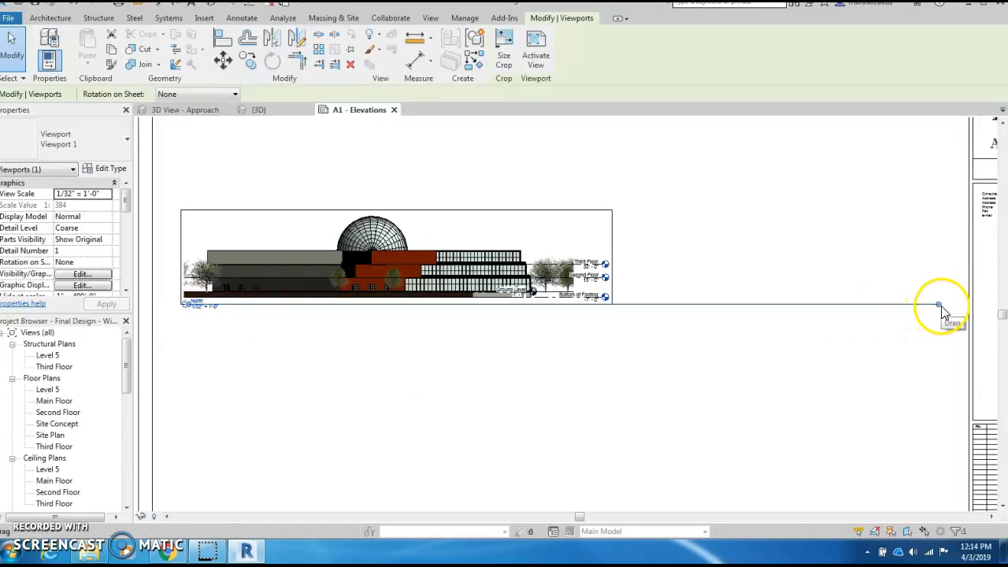
- Drag the North viewport's title line end left so it stops at the drawing's edge
left_click(849, 378)
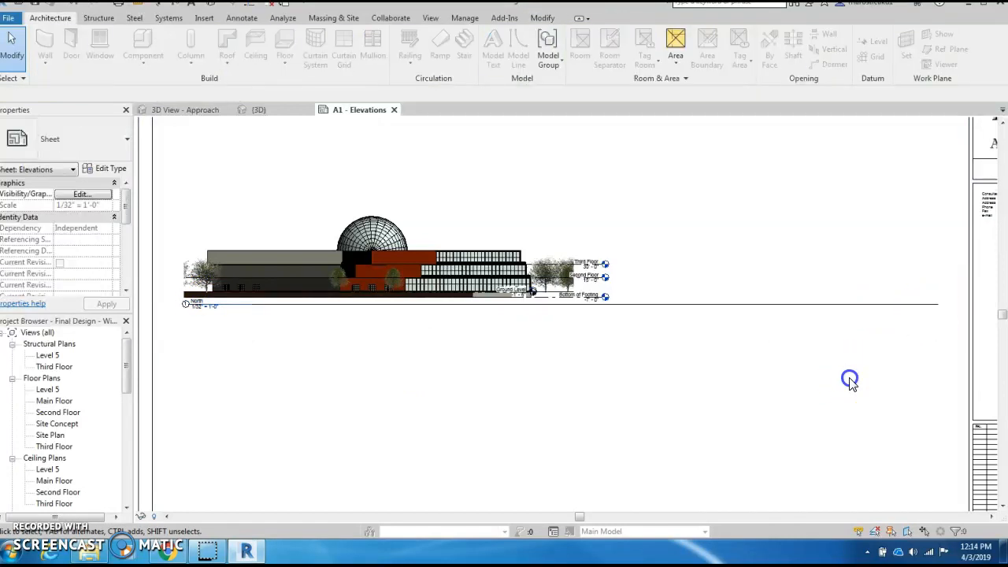
left_click(513, 226)
left_click(675, 355)
left_click(720, 304)
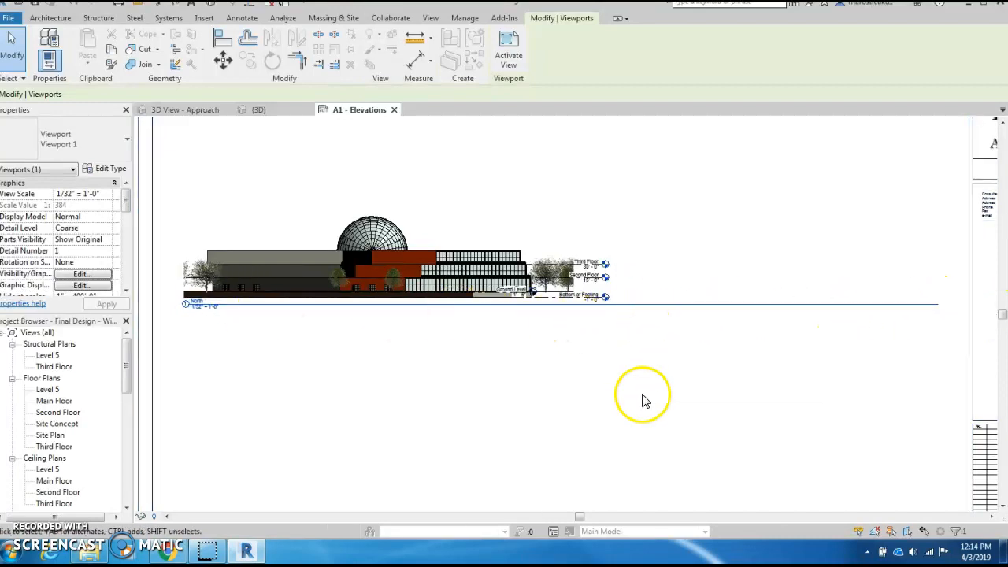
left_click(583, 418)
left_click(486, 236)
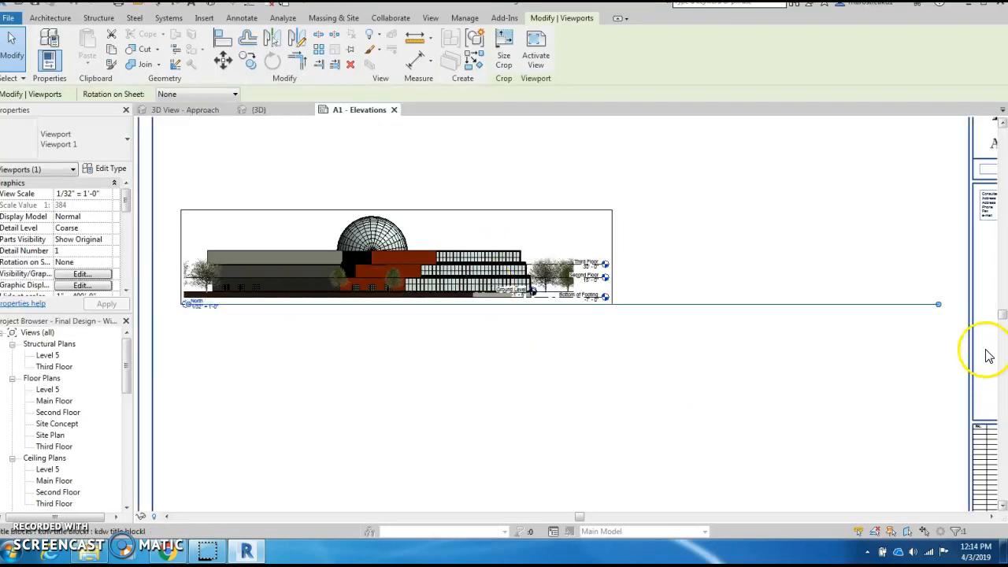
mouse_move(939, 306)
left_mouse_down()
mouse_move(711, 305)
mouse_move(607, 321)
left_mouse_up()
left_click(576, 405)
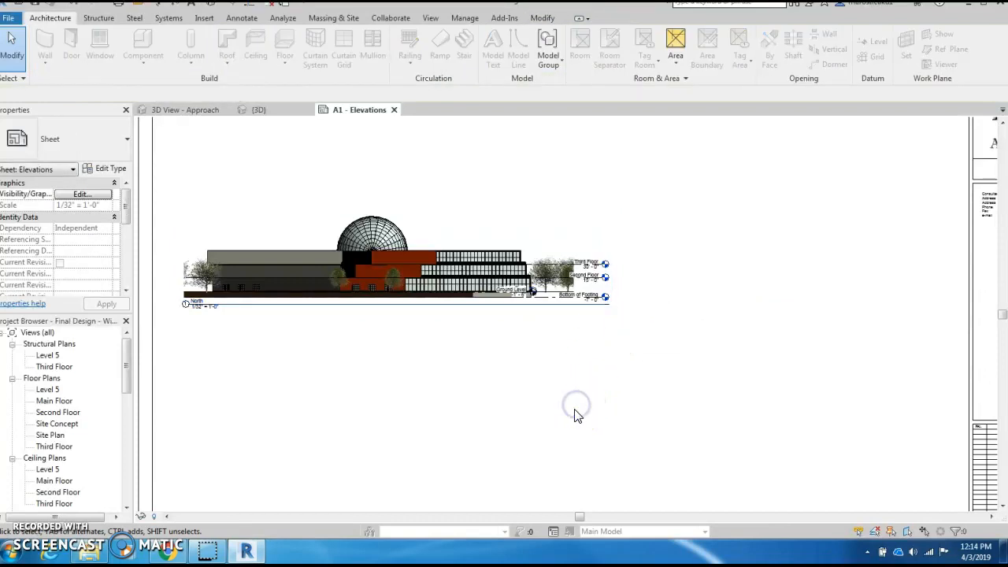
scroll(576, 416, "down", 2)
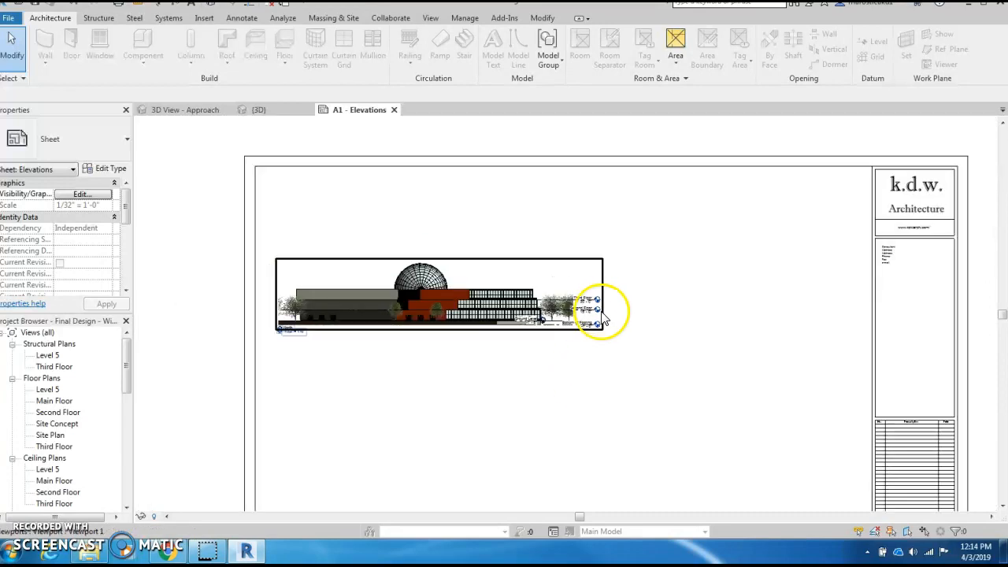
scroll(603, 319, "up", 5)
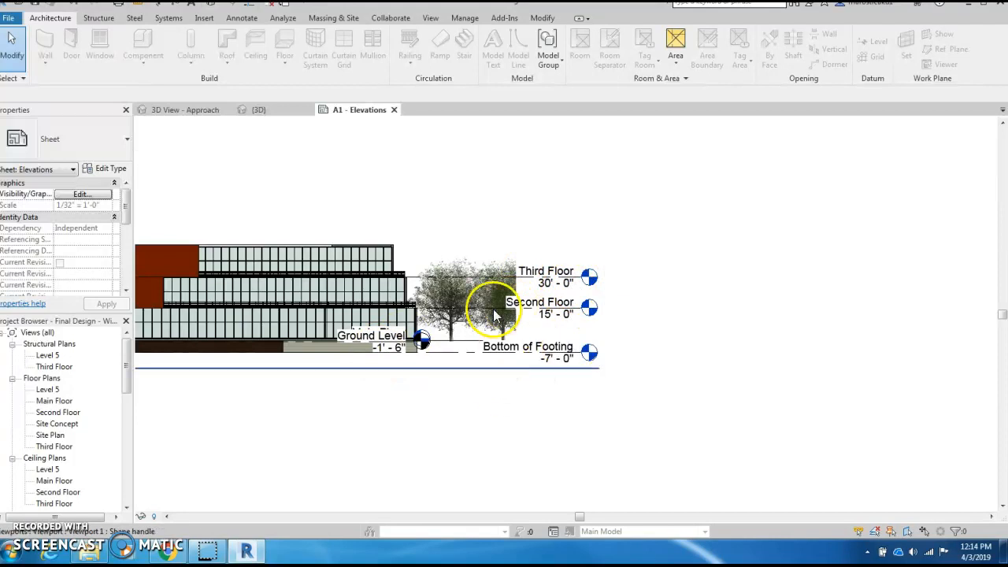
- Activate the North viewport and temporarily hide the Third Floor, Second Floor and Bottom of Footing levels
left_click(546, 249)
double_click(546, 250)
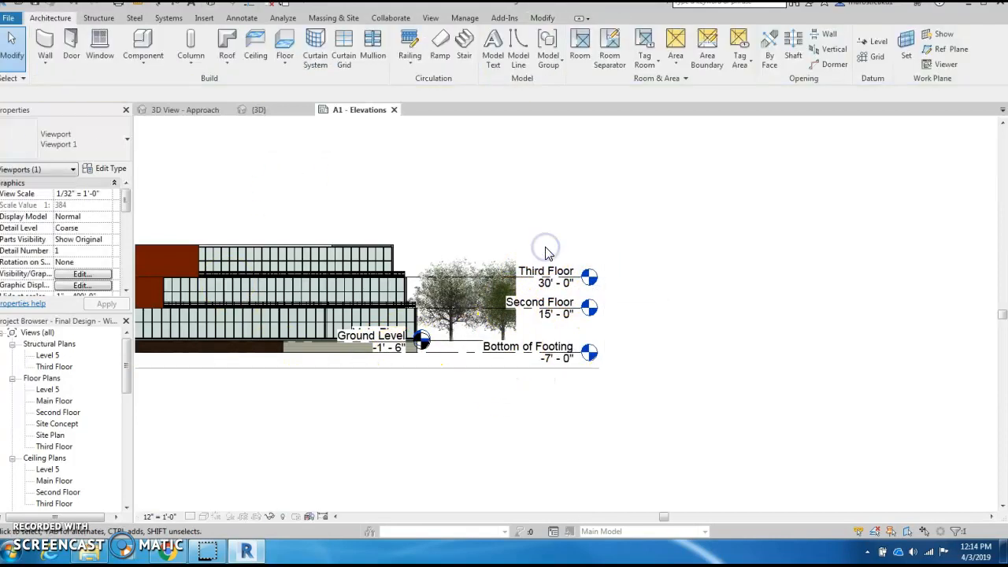
left_click(554, 286)
key("h")
key("h")
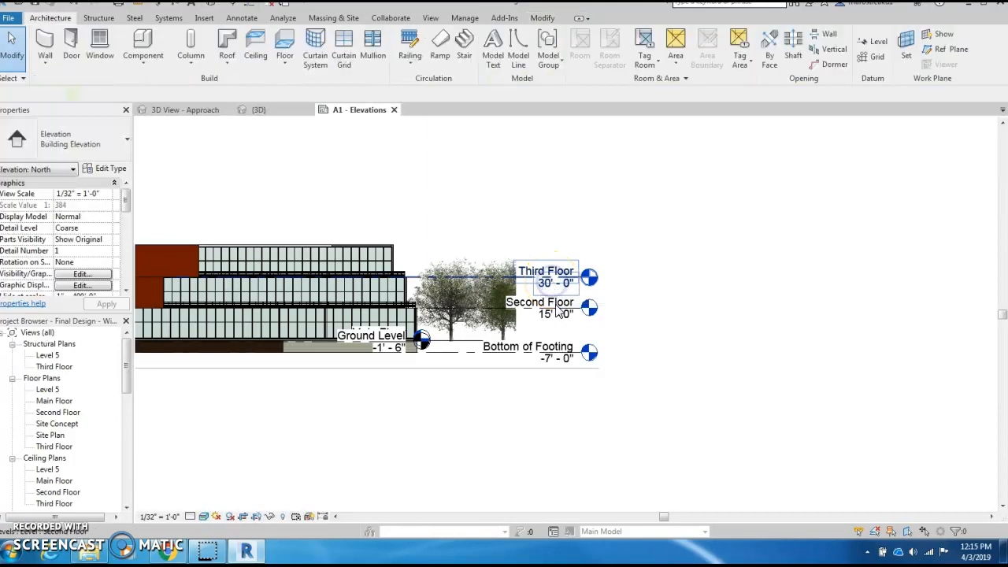
left_click(557, 315)
key("h")
key("h")
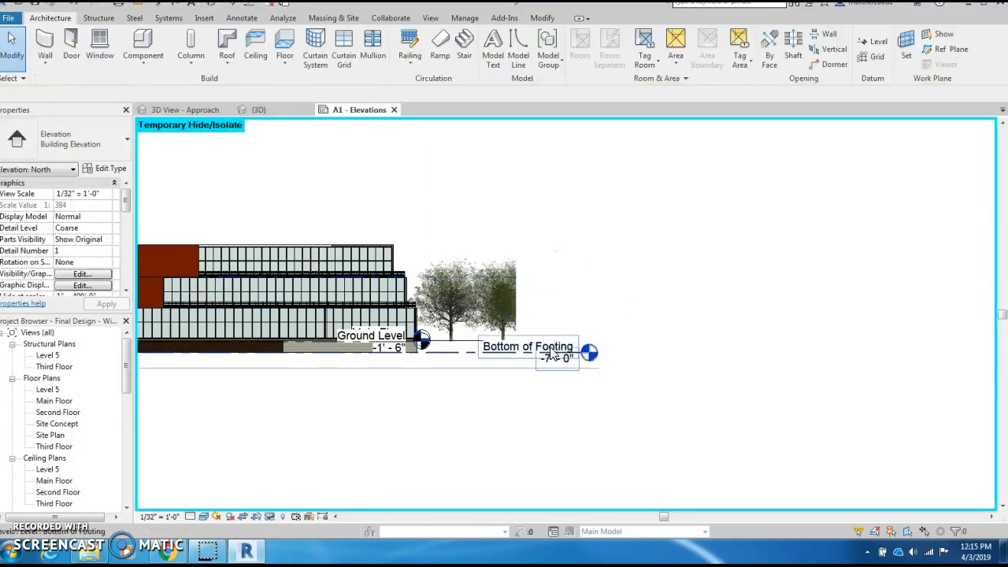
left_click(550, 352)
key("h")
key("h")
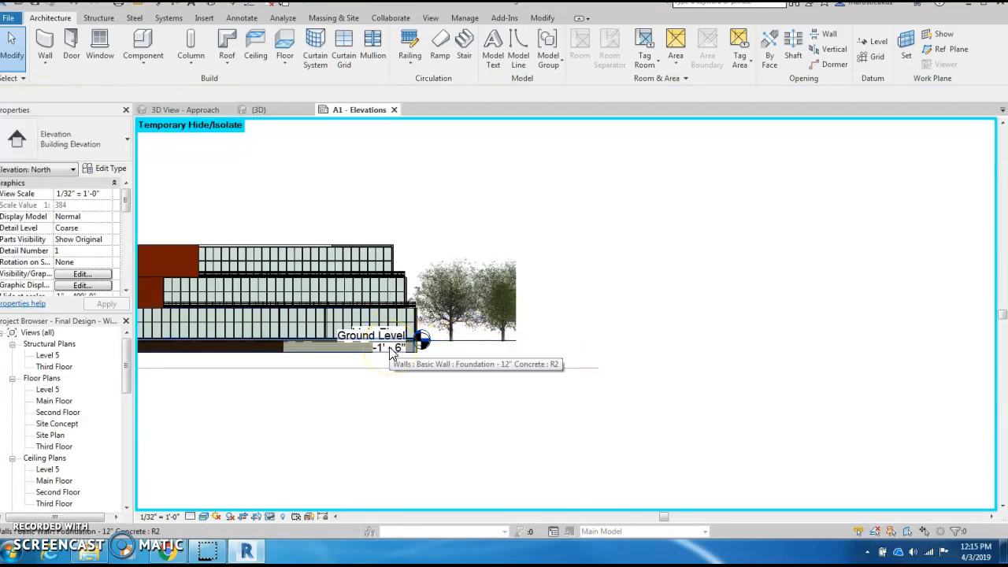
- Temporarily hide the remaining Main Floor and Ground Level tags, using Tab to pick them
key("Tab")
left_click(392, 352)
key("h")
key("h")
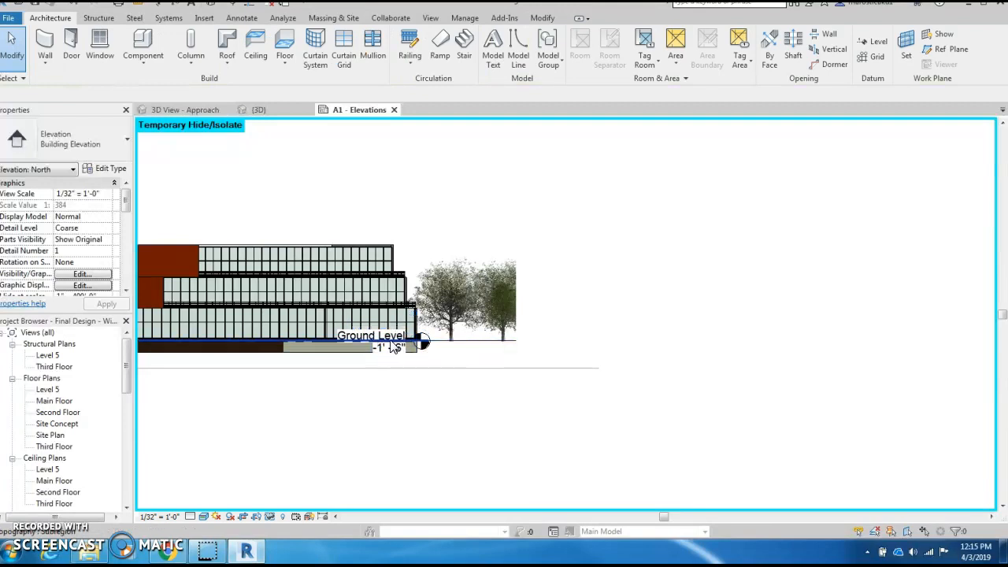
left_click(394, 352)
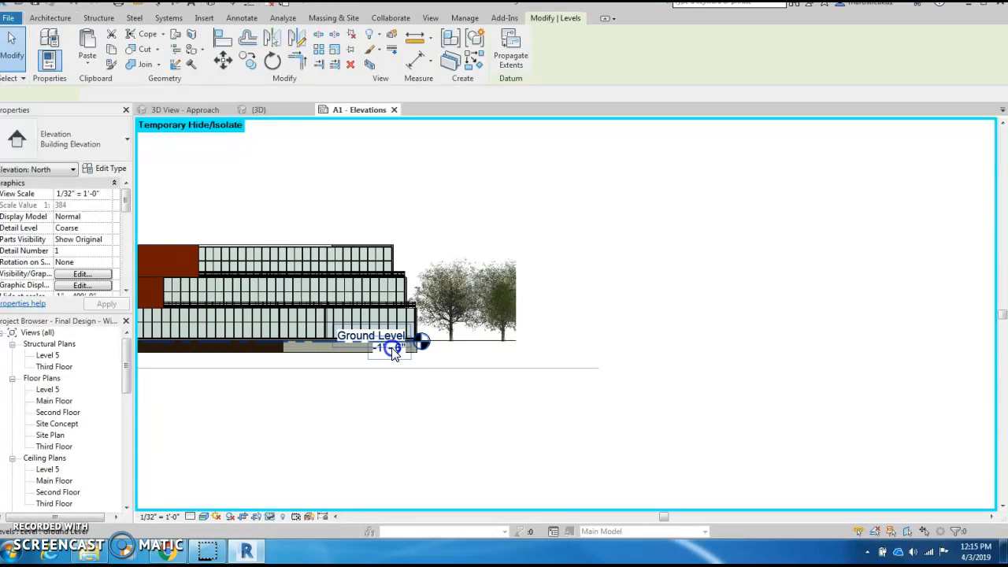
key("h")
key("h")
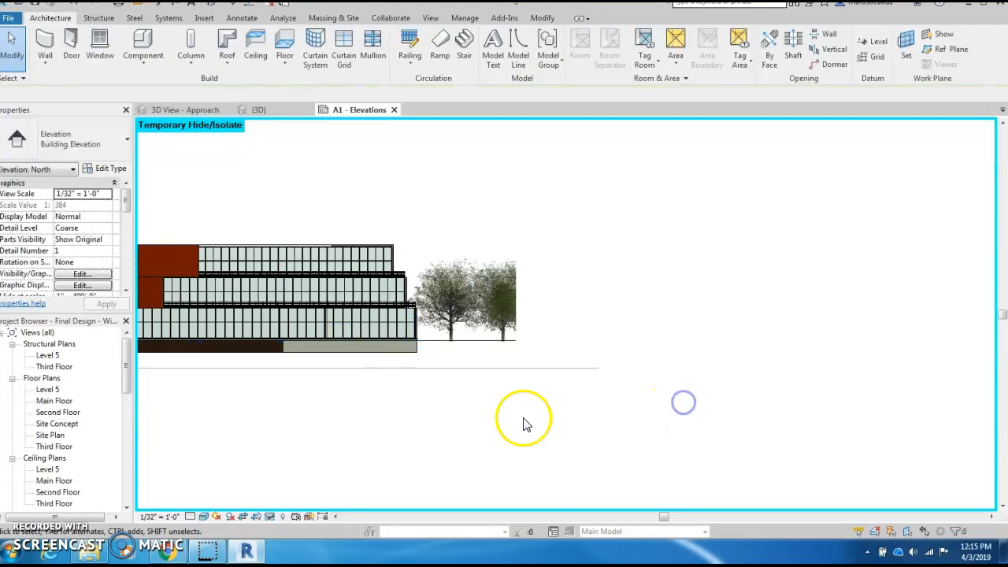
scroll(520, 411, "down", 3)
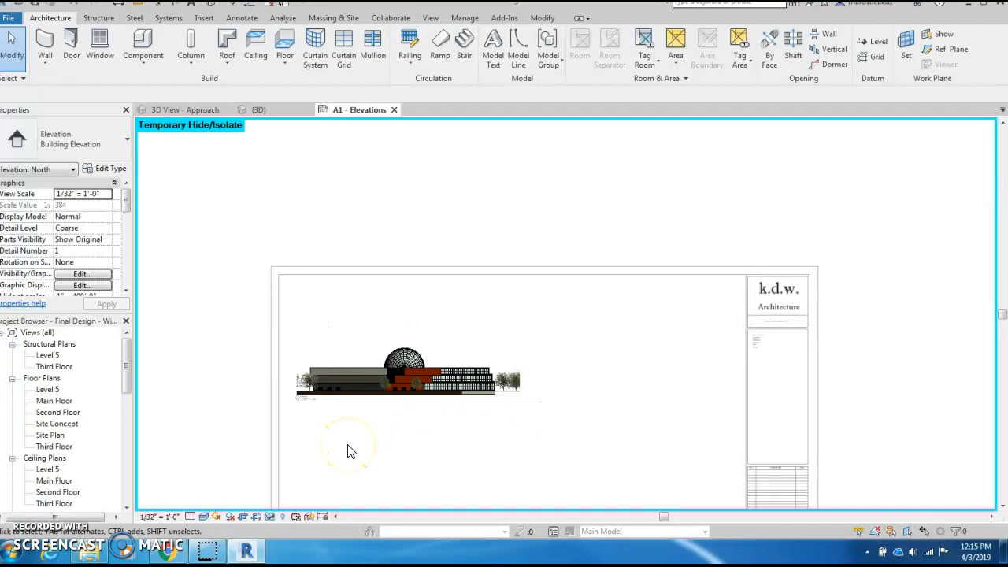
key("h")
key("r")
scroll(350, 452, "up", 1)
scroll(348, 446, "up", 2)
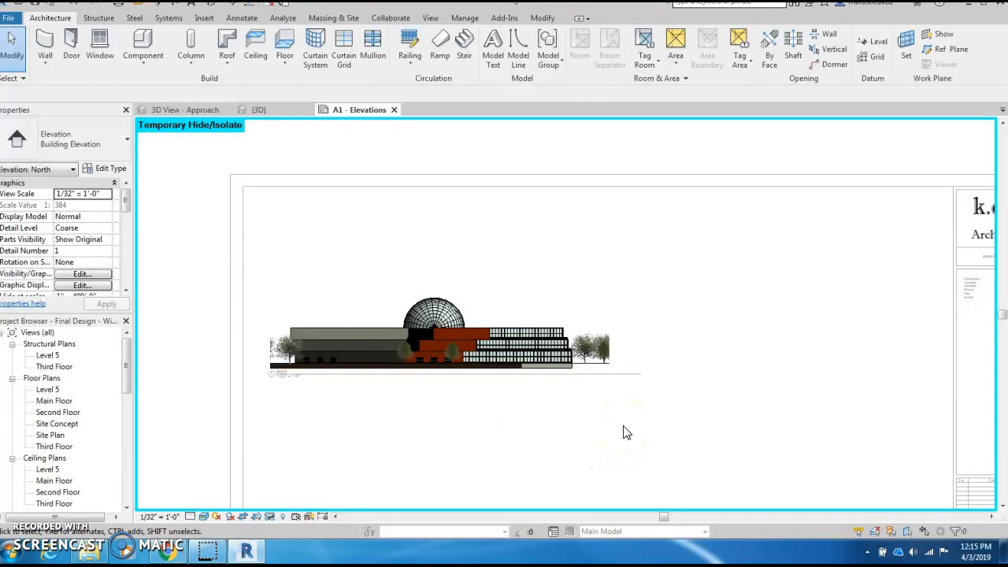
scroll(624, 428, "down", 3)
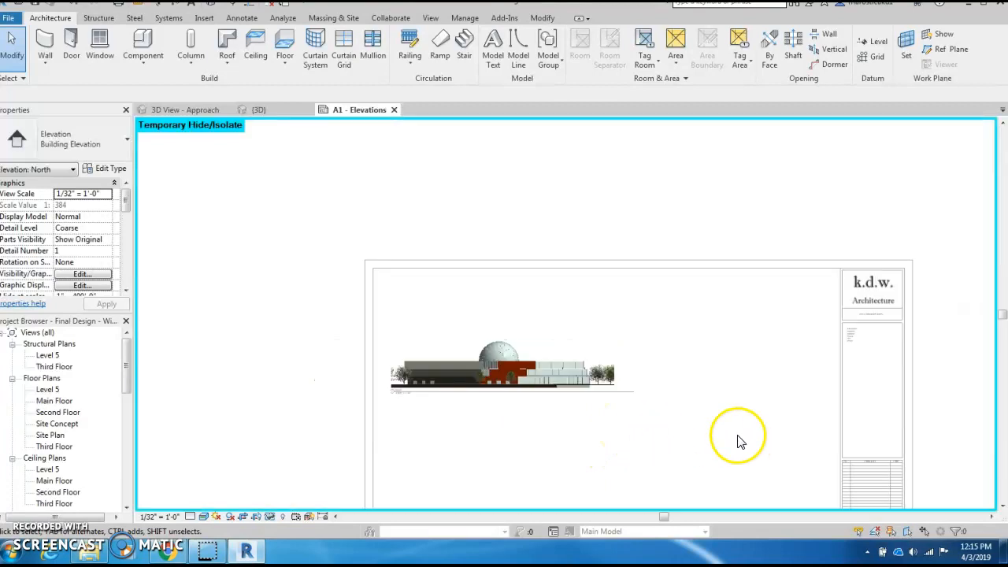
middle_click_drag(721, 409, 719, 406)
middle_click_drag(665, 295, 651, 283)
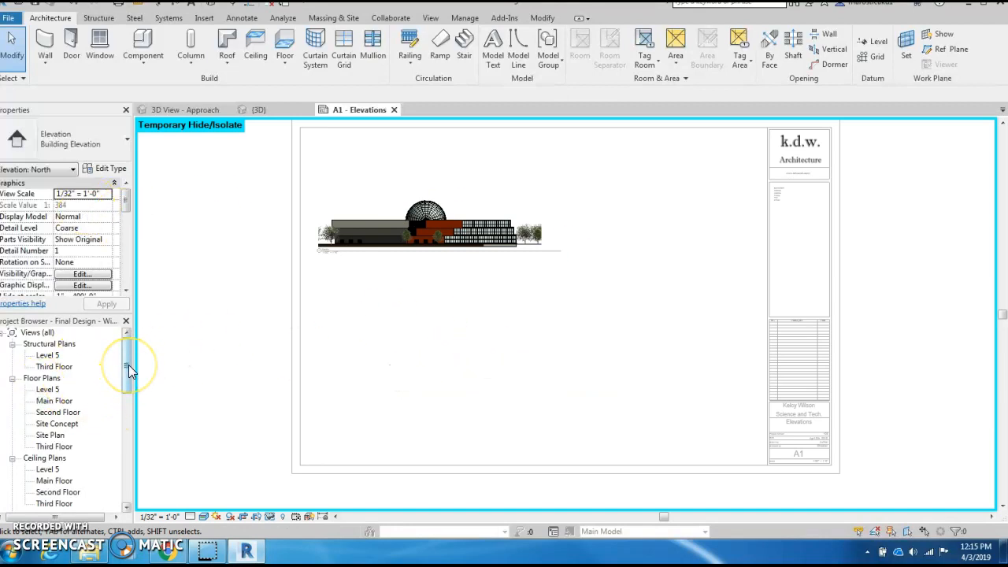
left_click_drag(130, 370, 121, 427)
left_click(40, 424)
left_click_drag(44, 428, 530, 382)
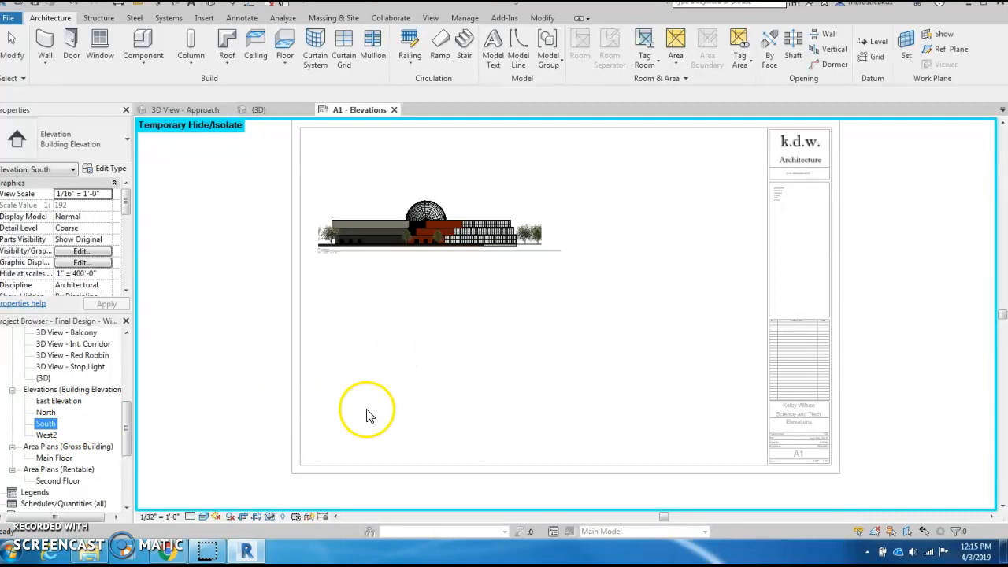
scroll(365, 396, "down", 1)
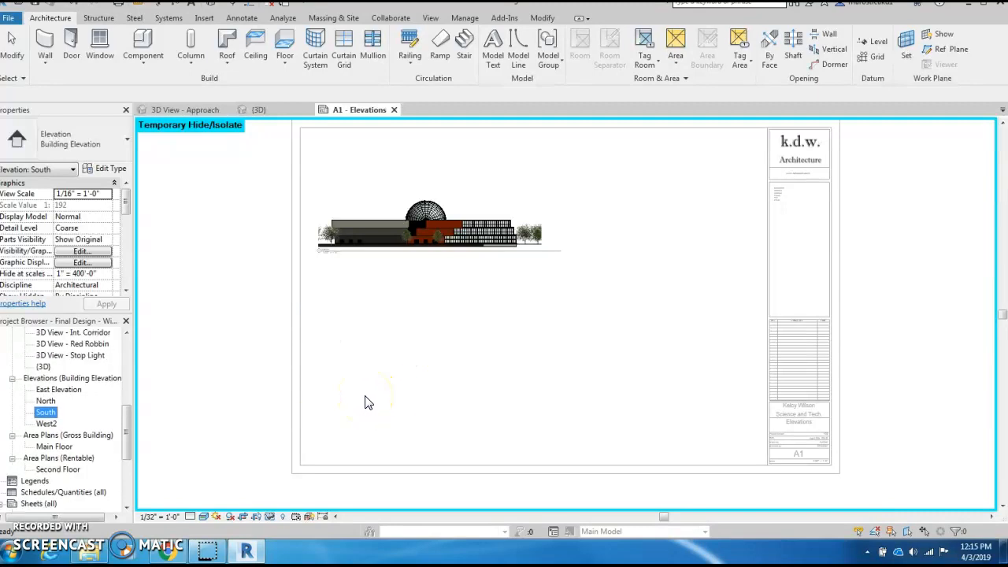
- Deactivate the North viewport and place the South elevation at 1/16" = 1'-0" below it
double_click(422, 386)
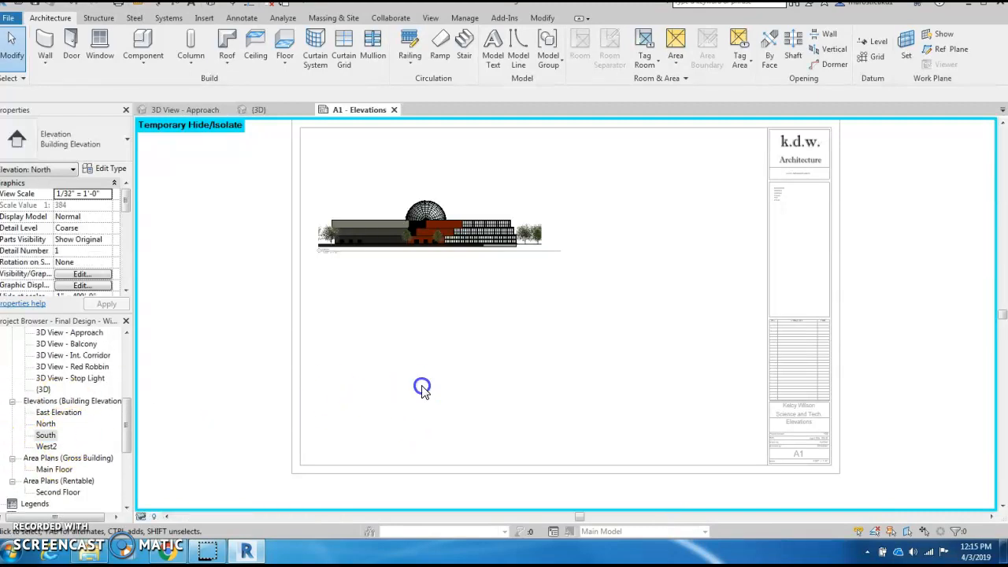
left_click_drag(45, 435, 611, 350)
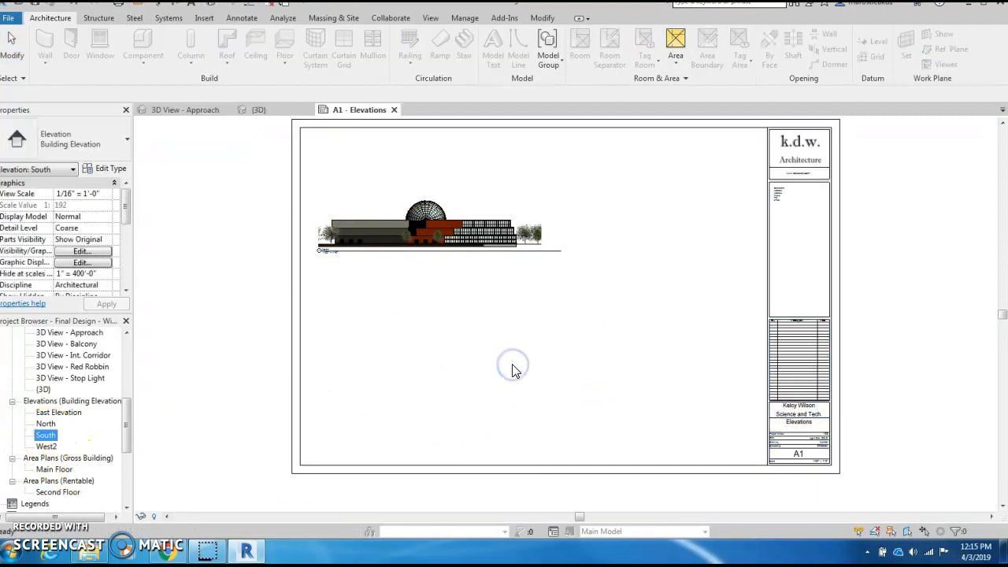
left_click(543, 402)
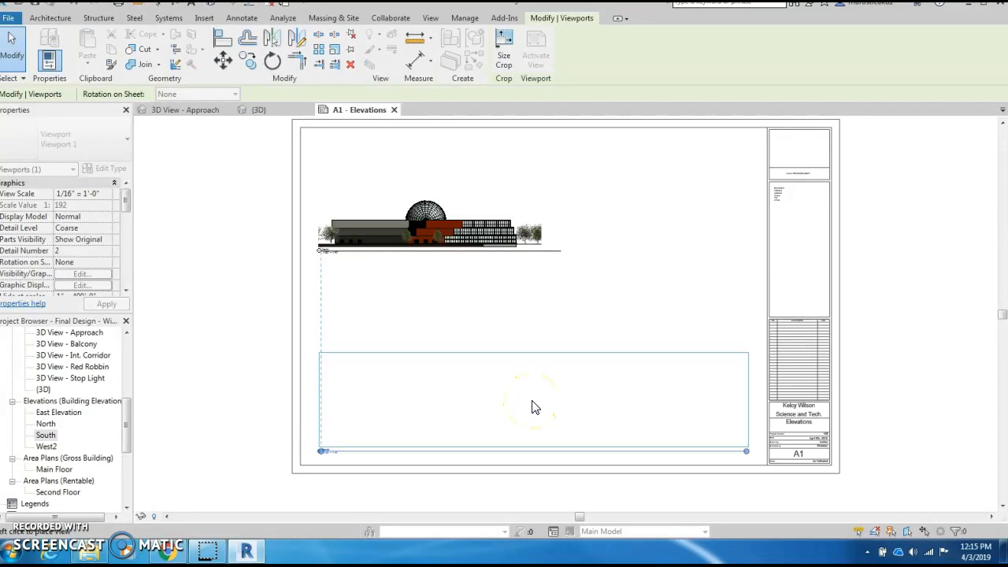
left_click(533, 403)
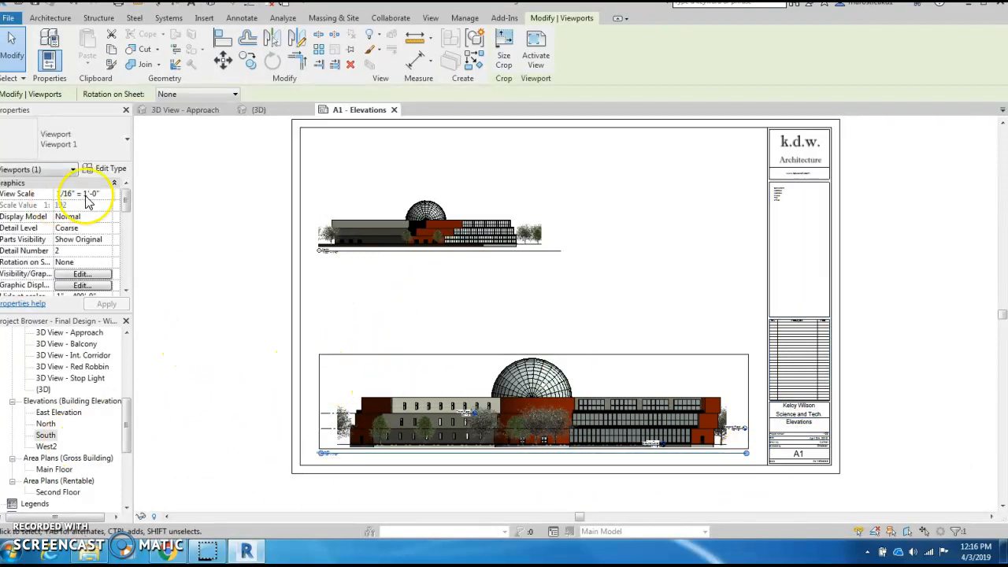
left_click_drag(126, 193, 127, 238)
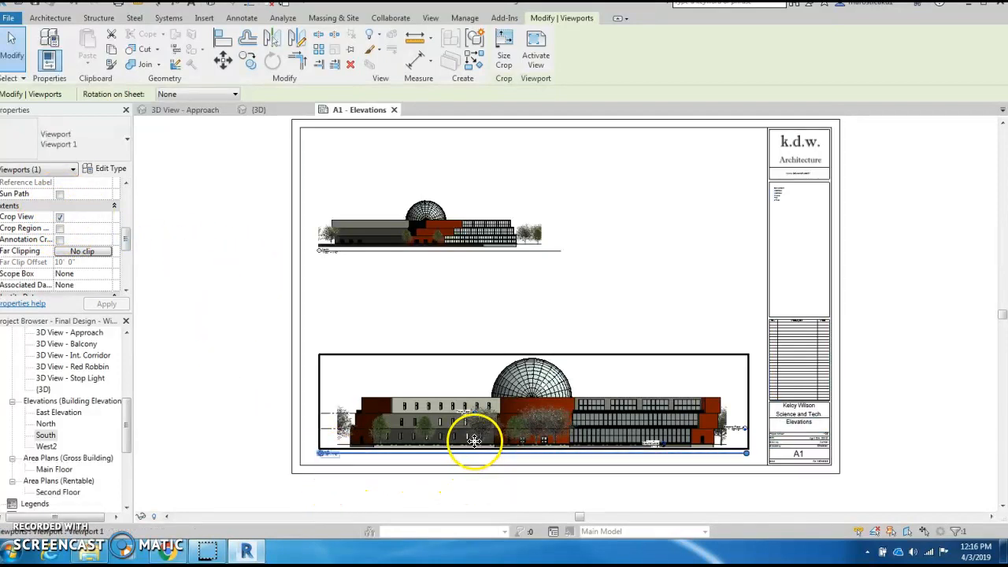
left_click_drag(126, 239, 124, 198)
left_click(862, 396)
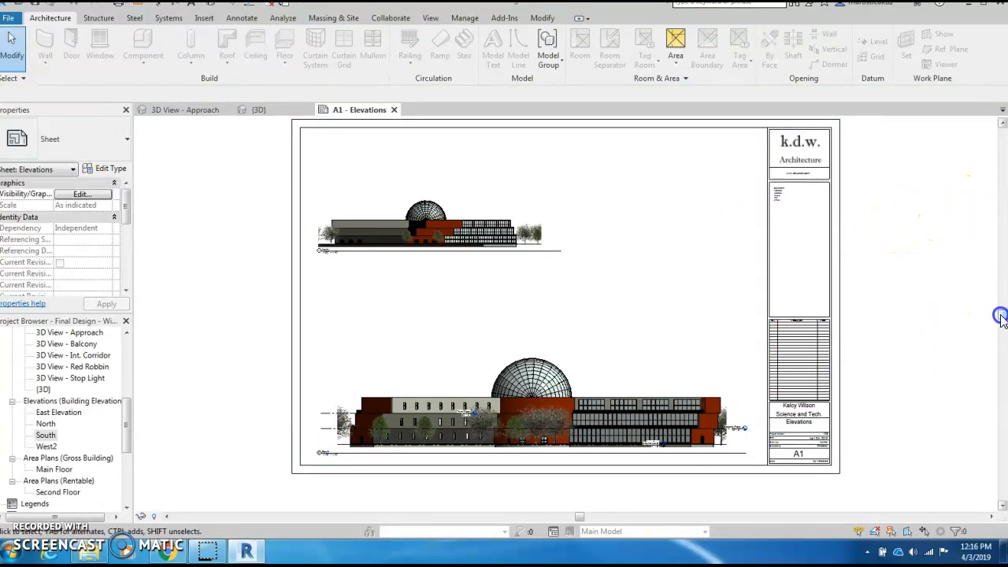
left_click_drag(1001, 312, 1001, 311)
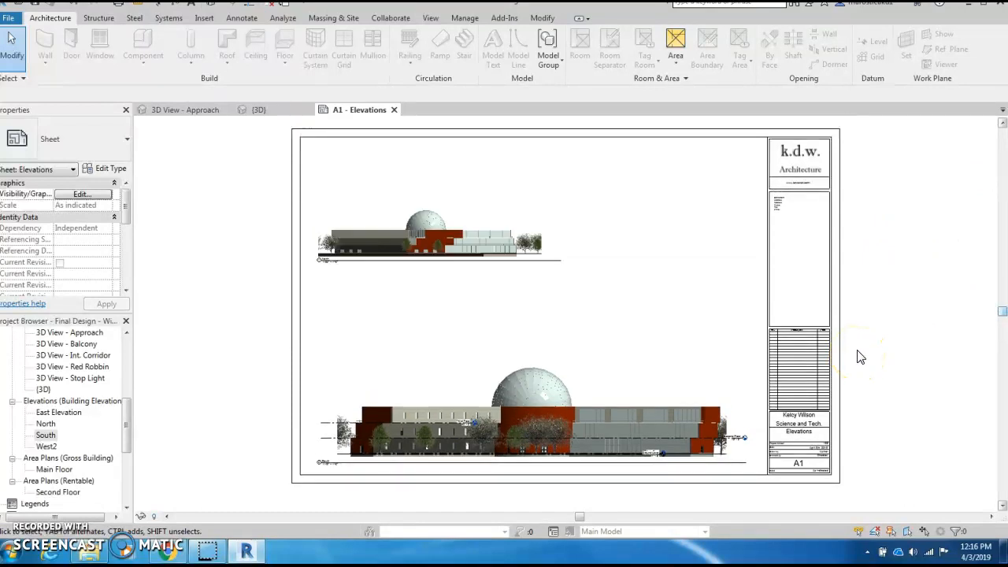